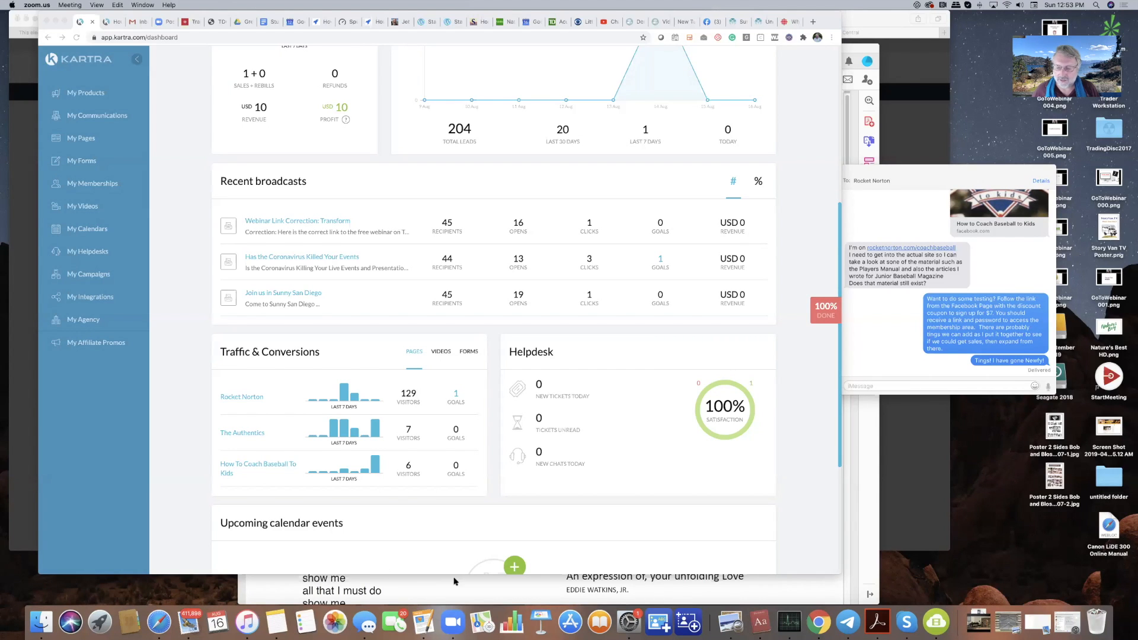
- Bring up Launchpad and browse across its app pages
{"action": "left_click", "coordinate": [102, 621]}
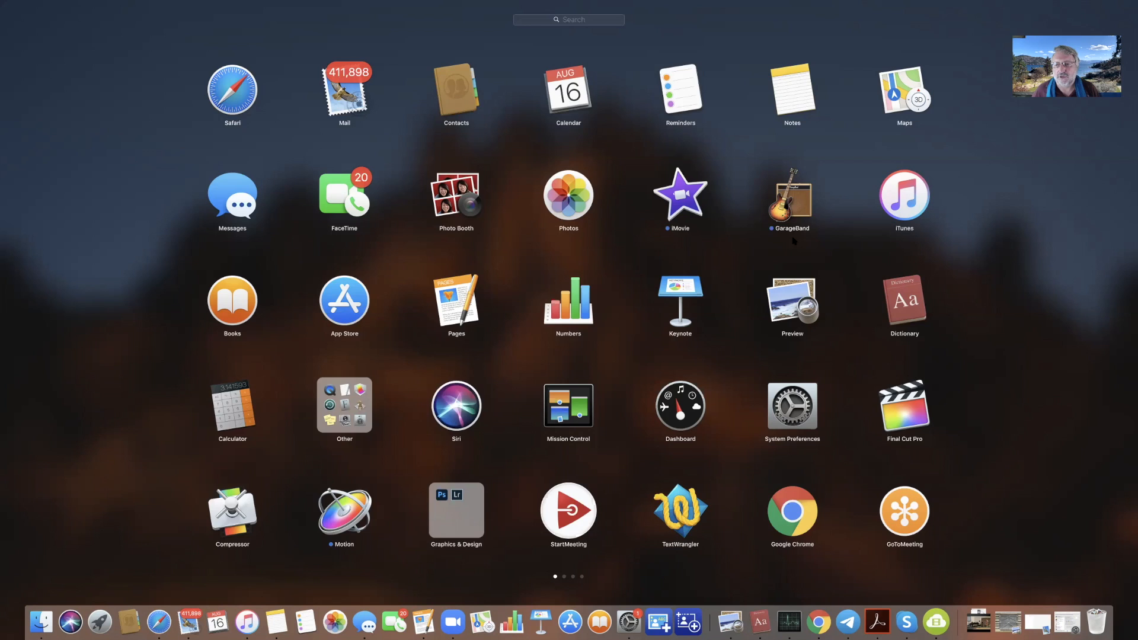
{"action": "scroll", "coordinate": [794, 240], "scroll_direction": "right", "scroll_amount": 5}
{"action": "scroll", "coordinate": [794, 240], "scroll_direction": "left", "scroll_amount": 5}
- Launch Final Cut Pro, show the interviewee's 2020 event and select its Chat 2020 project
{"action": "left_click", "coordinate": [908, 414]}
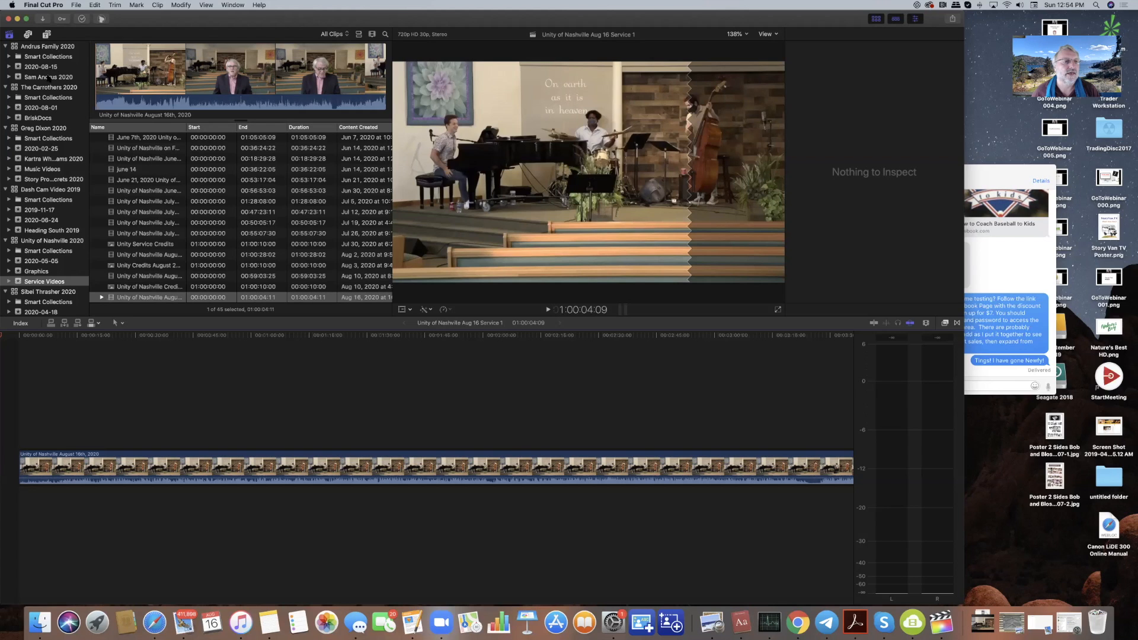
{"action": "left_click", "coordinate": [49, 77]}
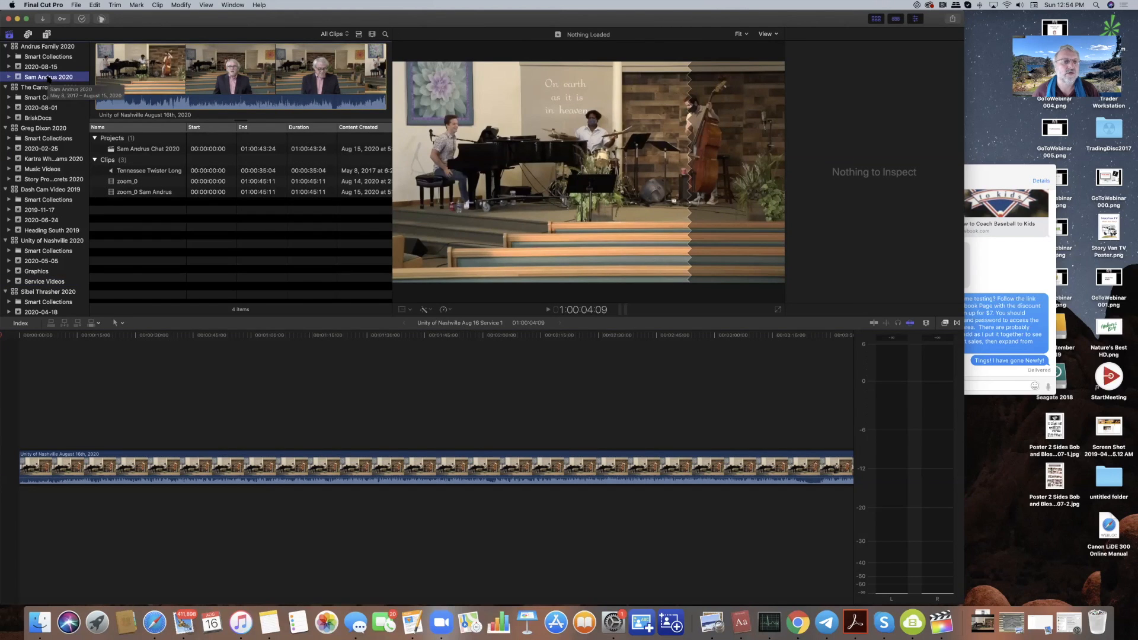
{"action": "left_click", "coordinate": [152, 149]}
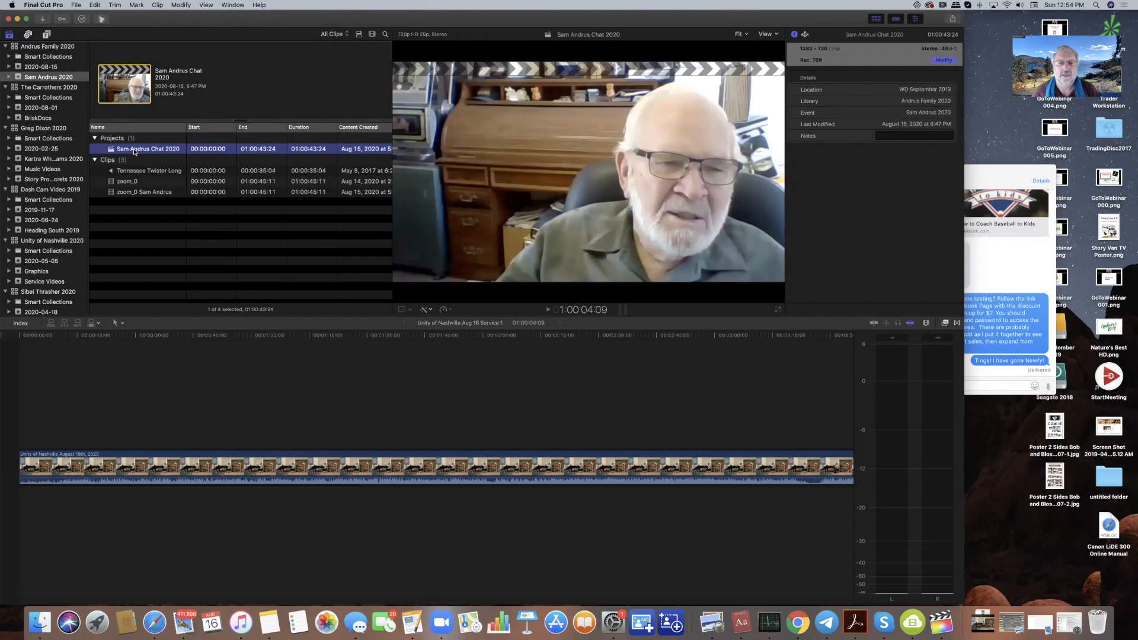
- Open the Chat 2020 project in the timeline and preview it from about nine seconds
{"action": "double_click", "coordinate": [134, 150]}
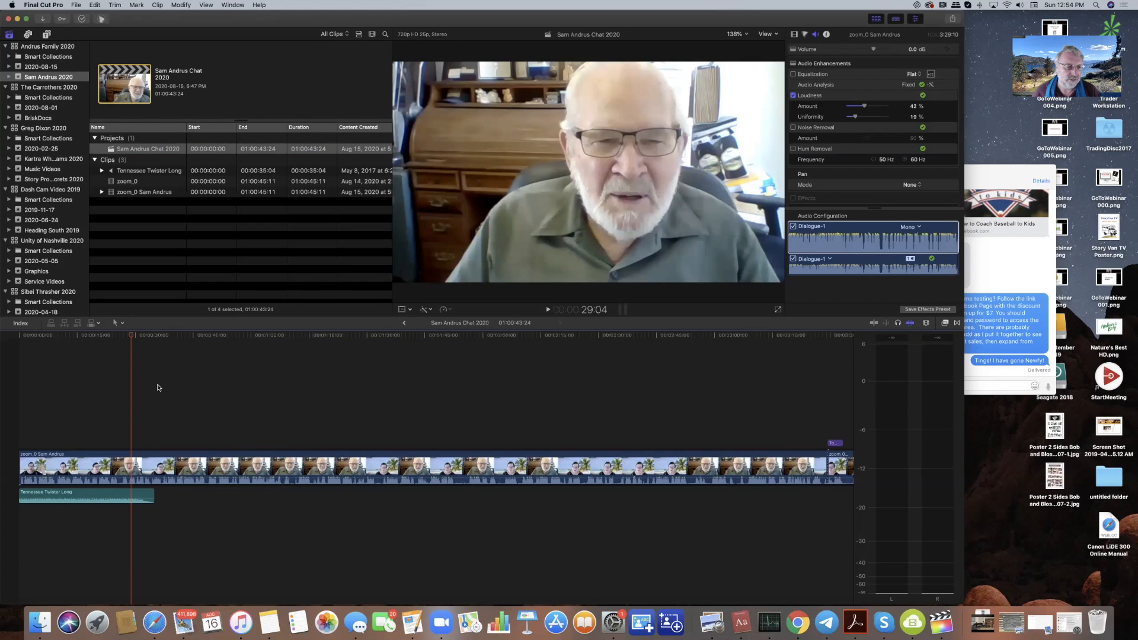
{"action": "left_click", "coordinate": [54, 337]}
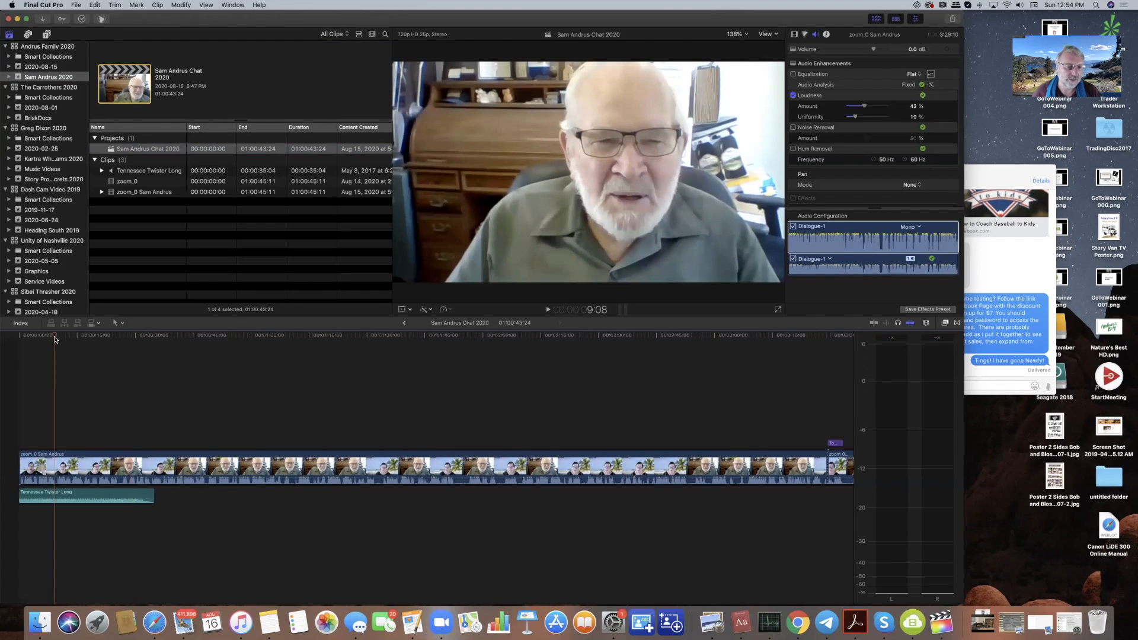
{"action": "key", "text": "space"}
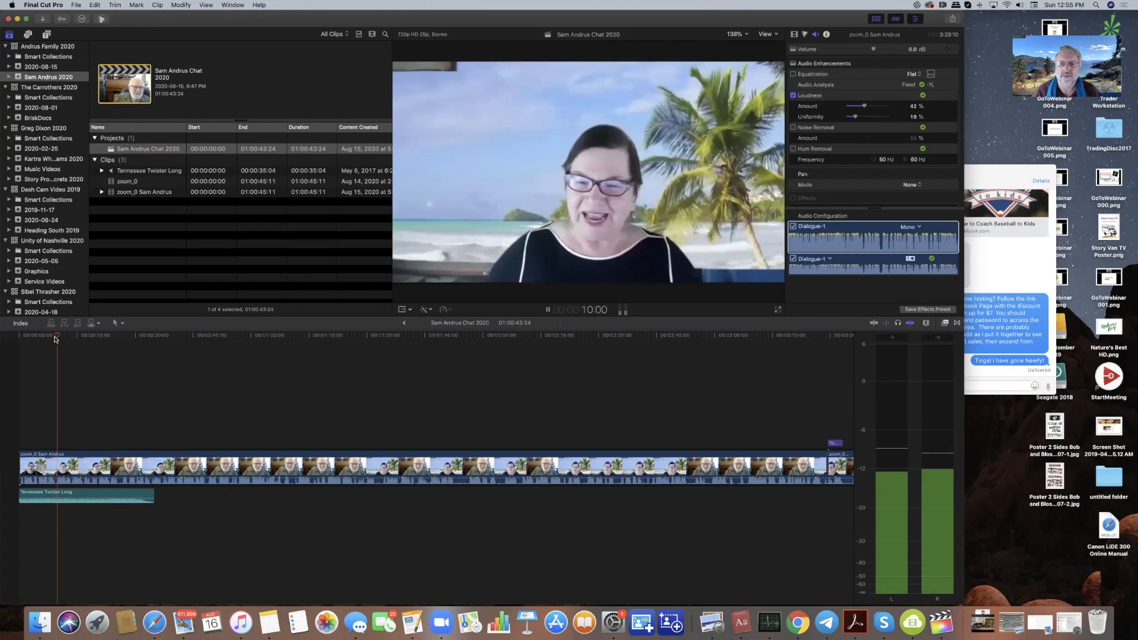
{"action": "key", "text": "space"}
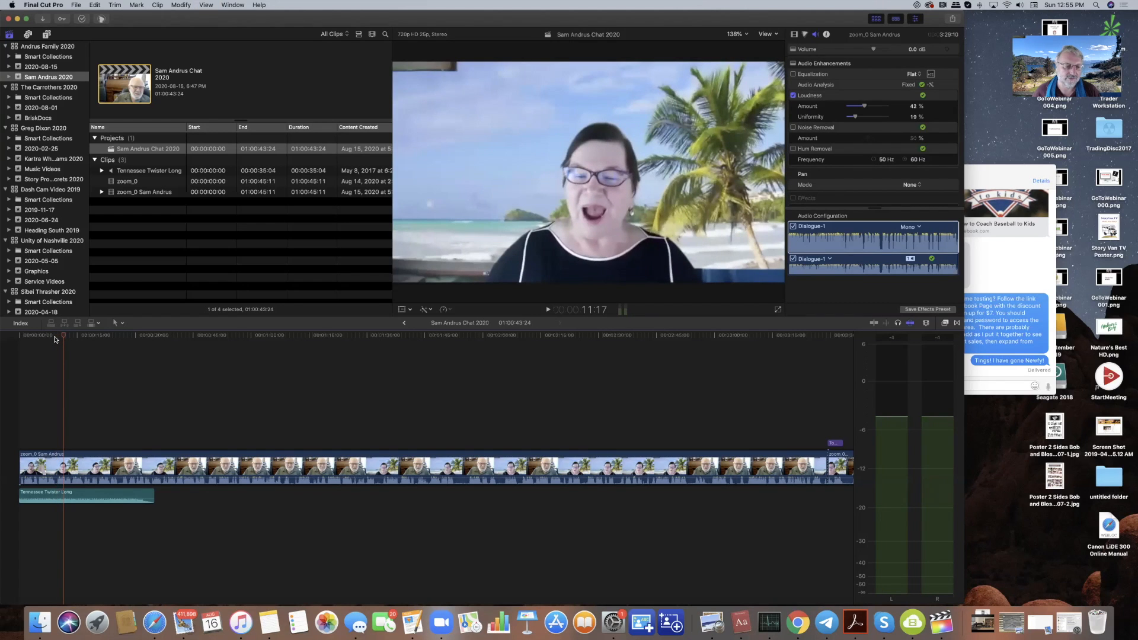
- Delete the Tennessee Twister Long music clip, then replay and park near 11 seconds
{"action": "left_click", "coordinate": [43, 496]}
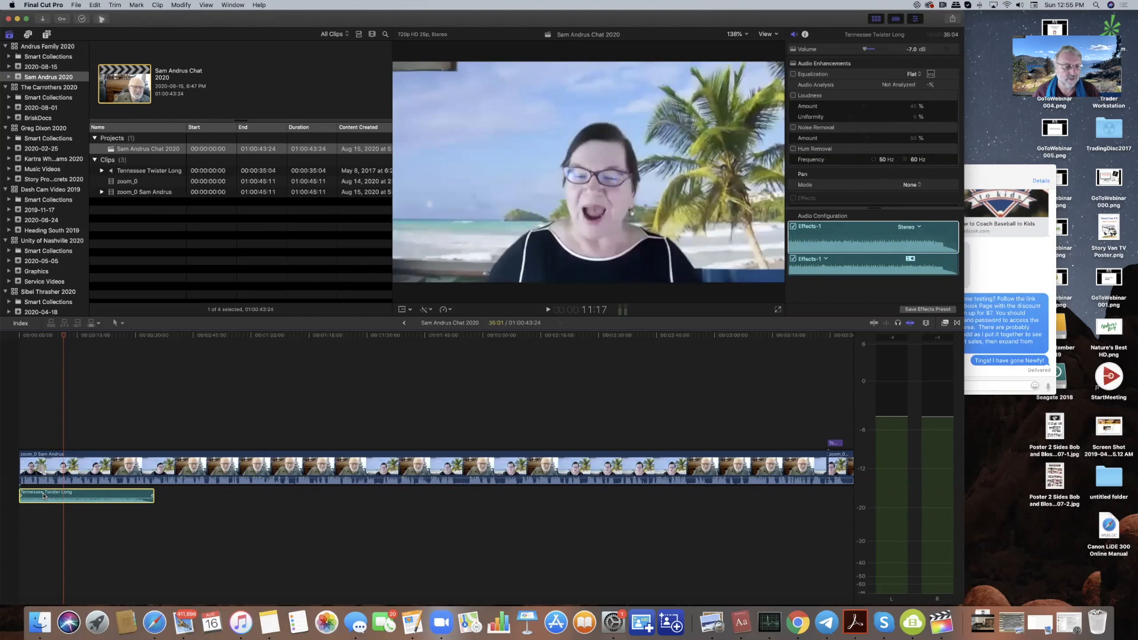
{"action": "key", "text": "Delete"}
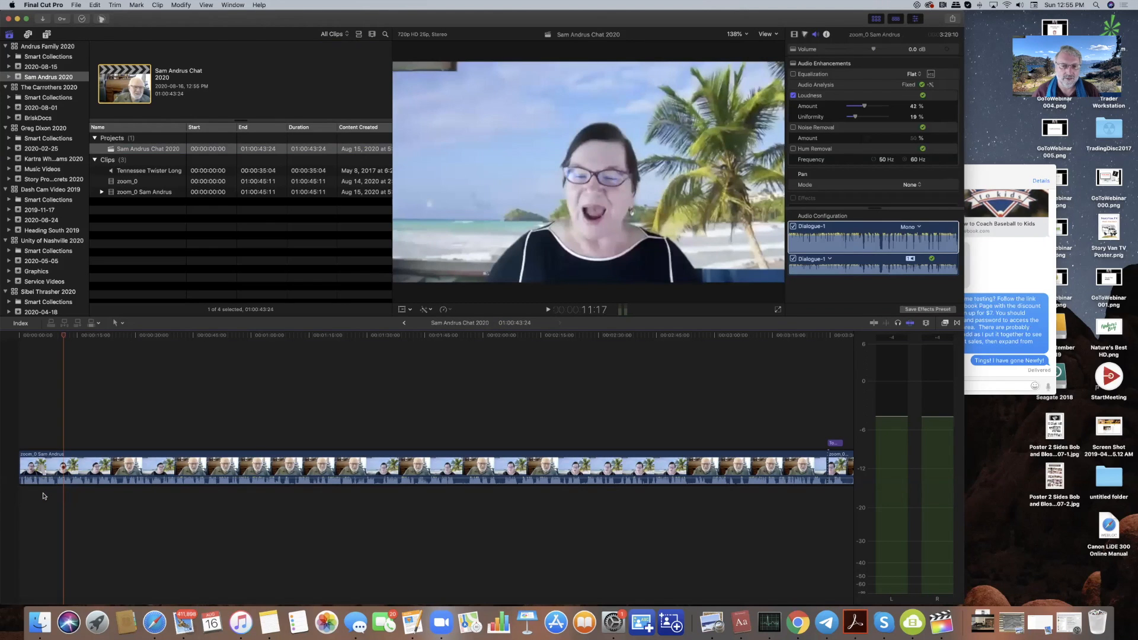
{"action": "key", "text": "space"}
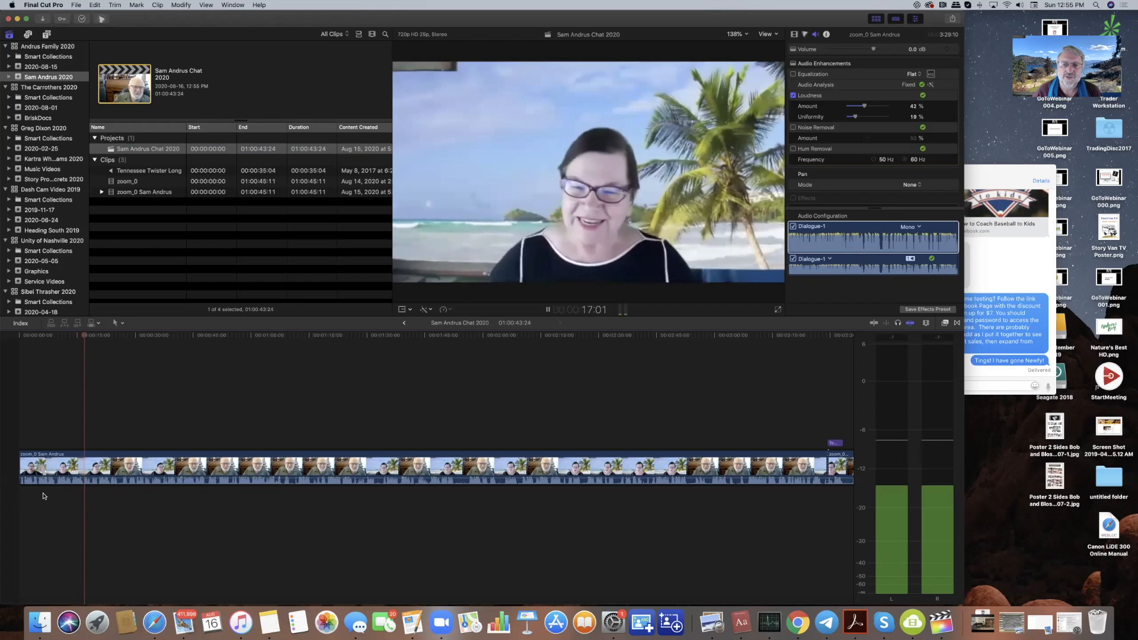
{"action": "key", "text": "space"}
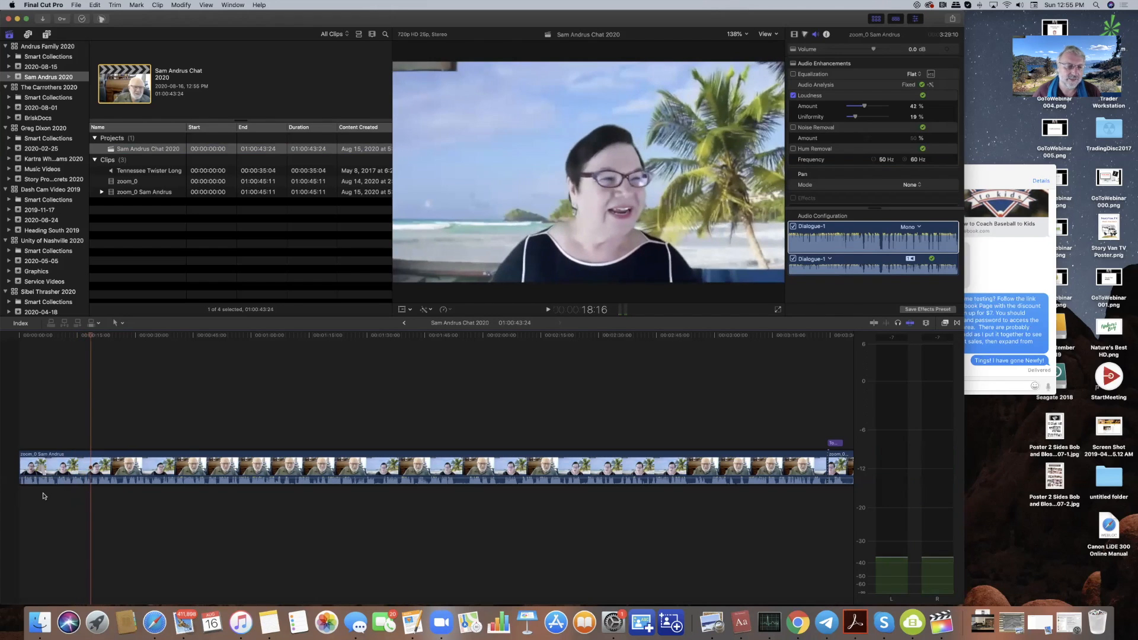
{"action": "left_click", "coordinate": [76, 336]}
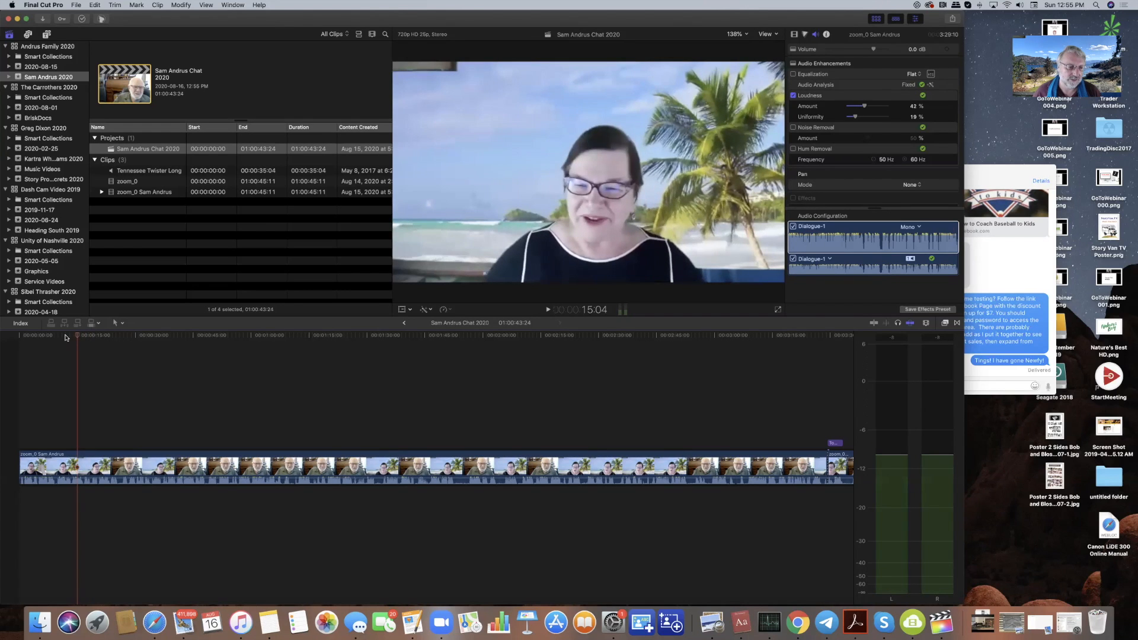
{"action": "left_click", "coordinate": [64, 337]}
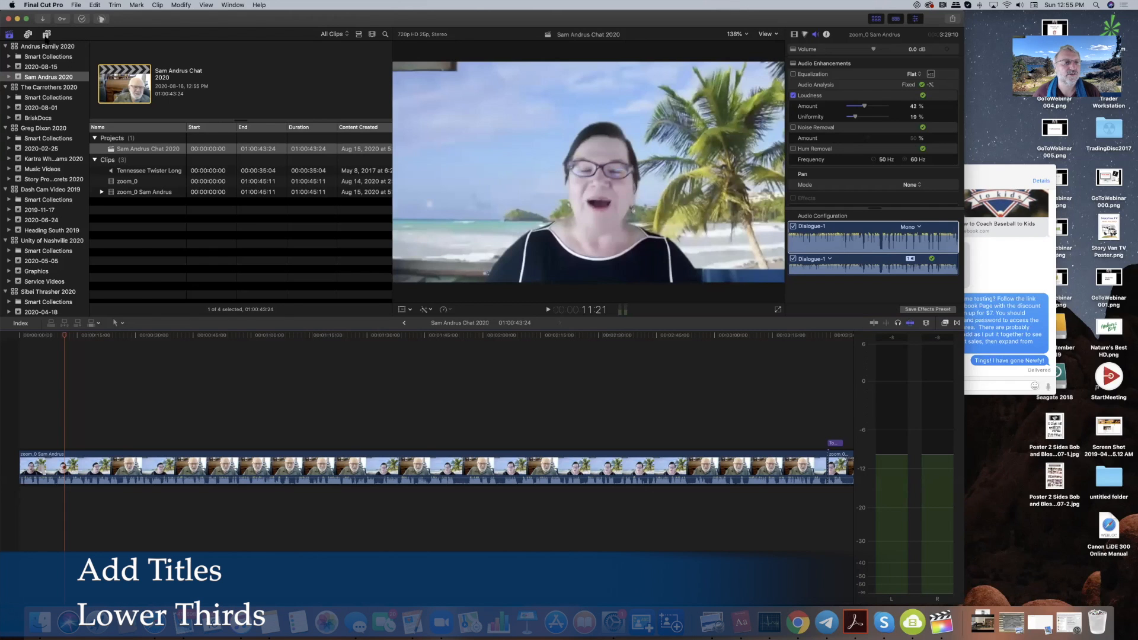
- Add a Gradient - Edge lower-third title above the interview clip around 15 seconds
{"action": "left_click", "coordinate": [46, 36]}
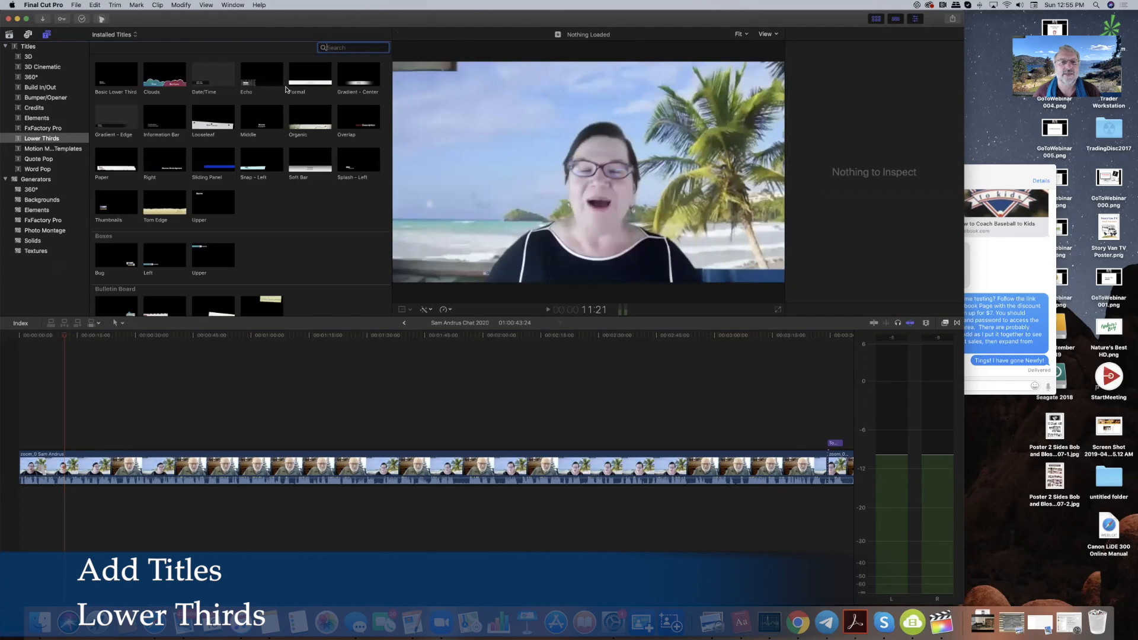
{"action": "left_click", "coordinate": [123, 119]}
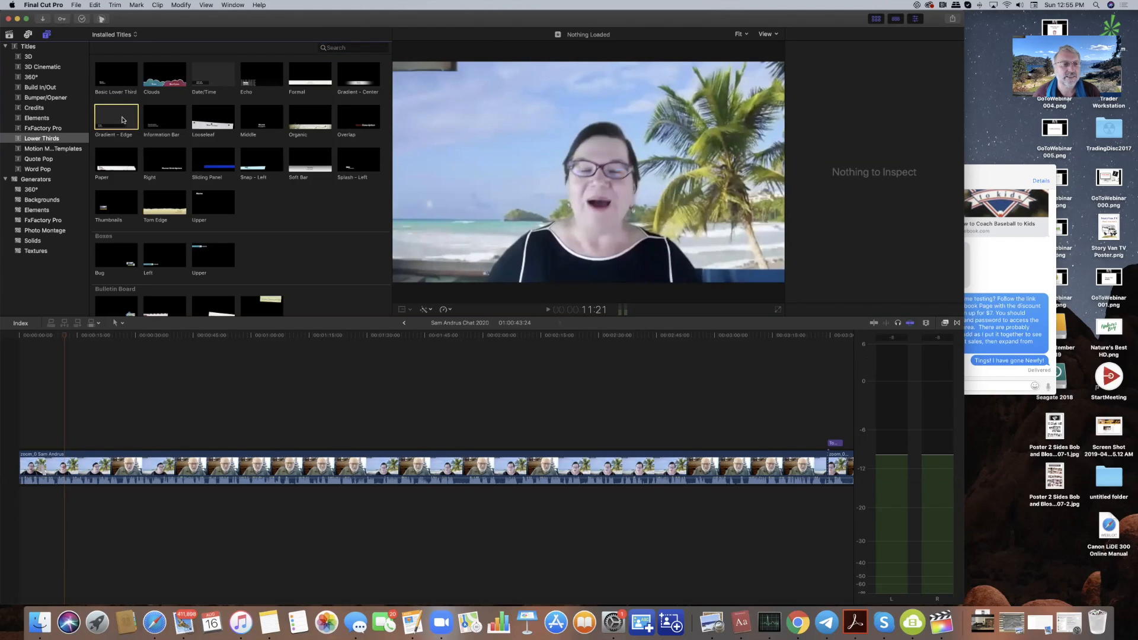
{"action": "left_click_drag", "start_coordinate": [124, 120], "coordinate": [78, 438]}
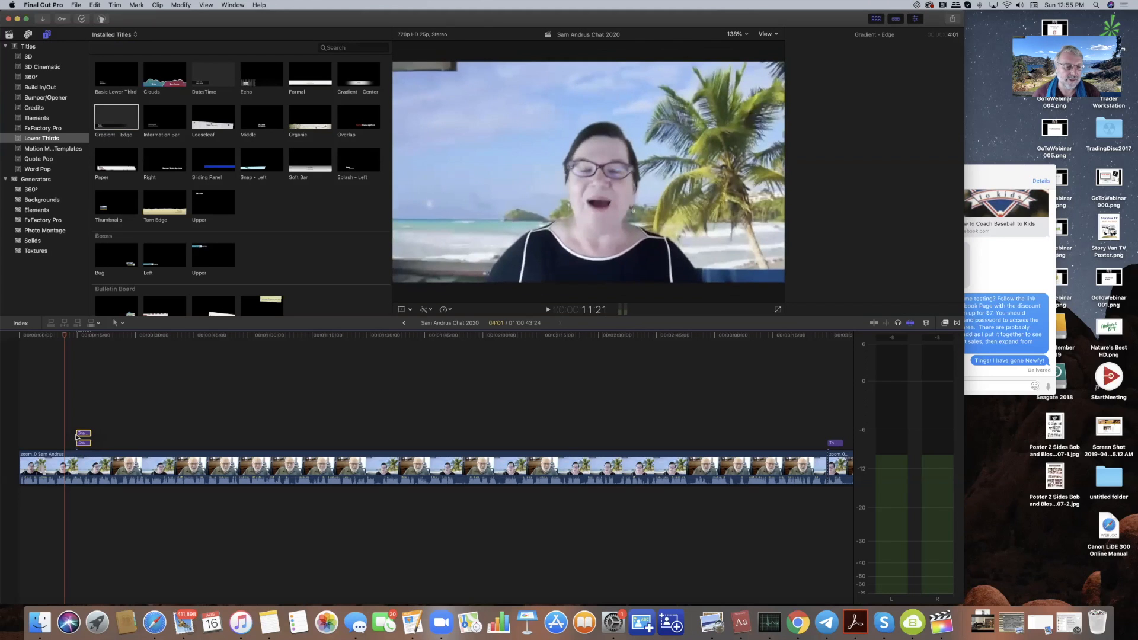
{"action": "left_click_drag", "start_coordinate": [83, 444], "coordinate": [81, 444]}
{"action": "left_click", "coordinate": [77, 335]}
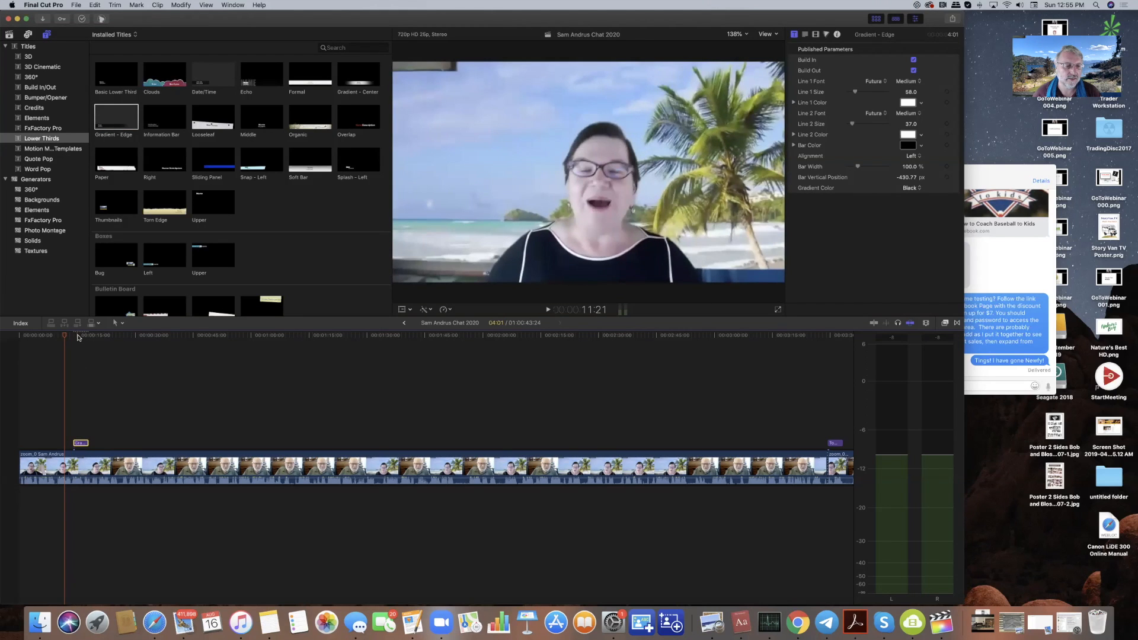
- Replace the title's Name with the interviewee's name and Description with 'The Sugar Story'
{"action": "left_click", "coordinate": [468, 252]}
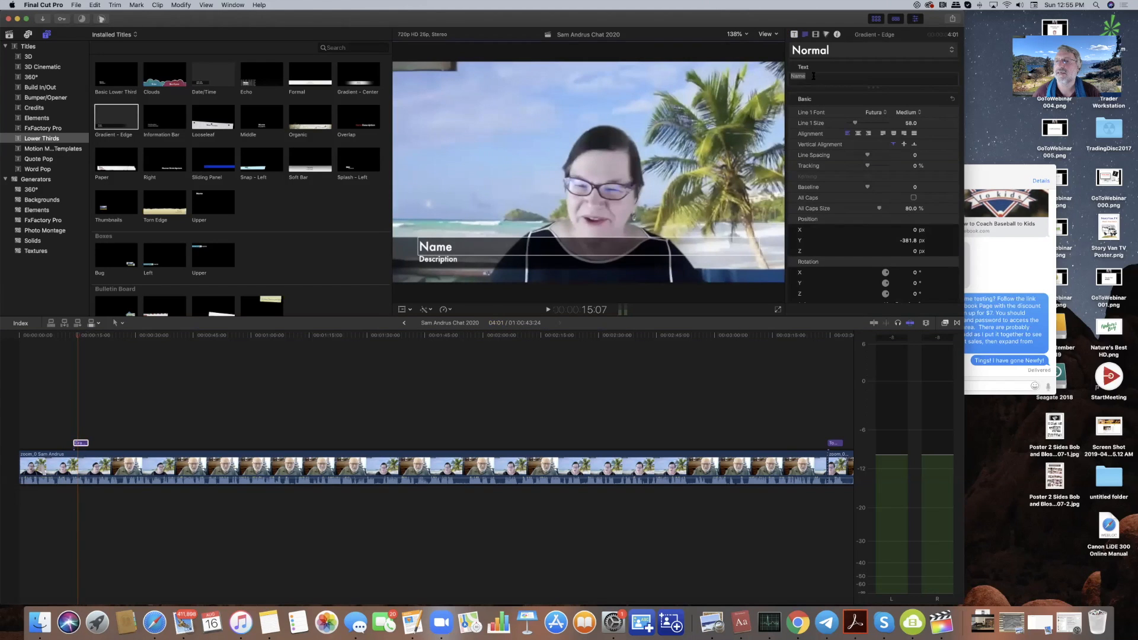
{"action": "left_click_drag", "start_coordinate": [820, 76], "coordinate": [785, 76]}
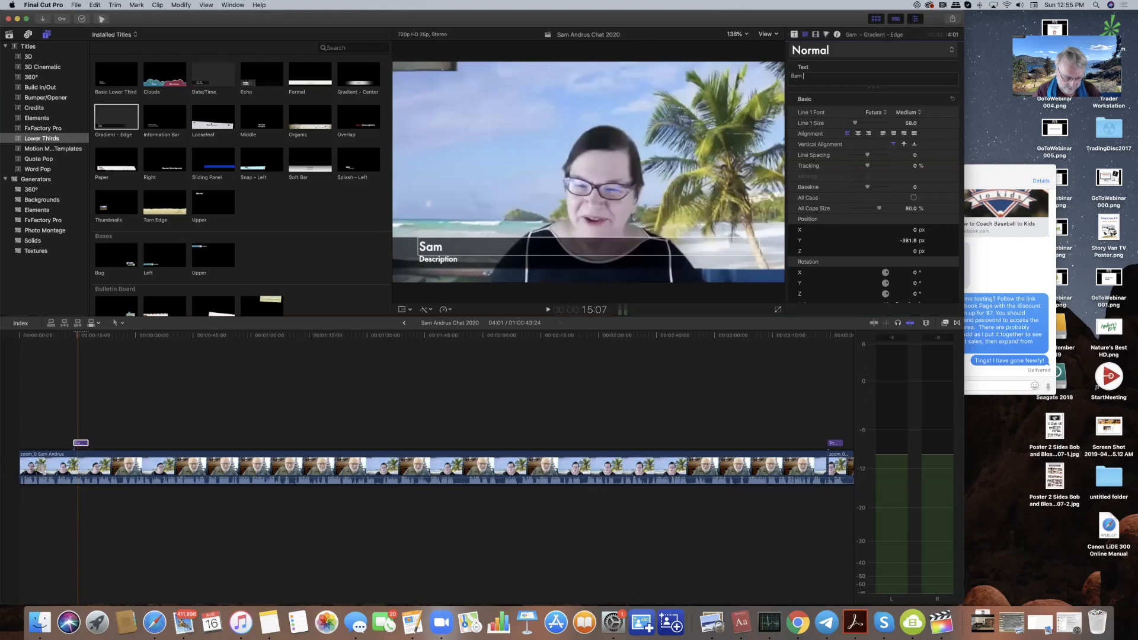
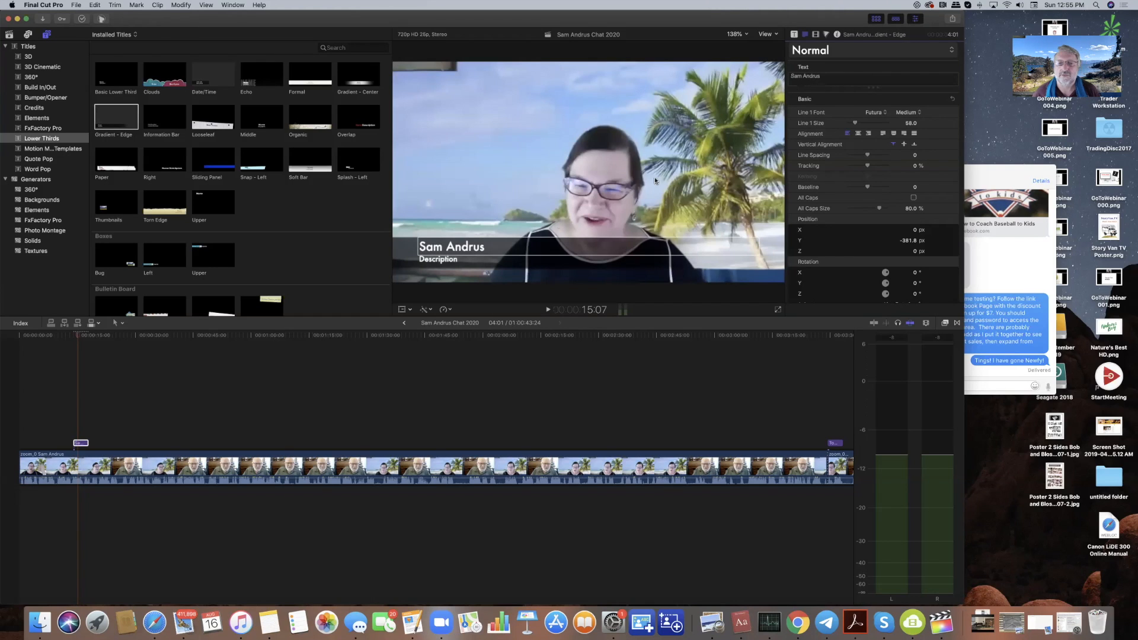
{"action": "left_click_drag", "start_coordinate": [468, 263], "coordinate": [466, 264]}
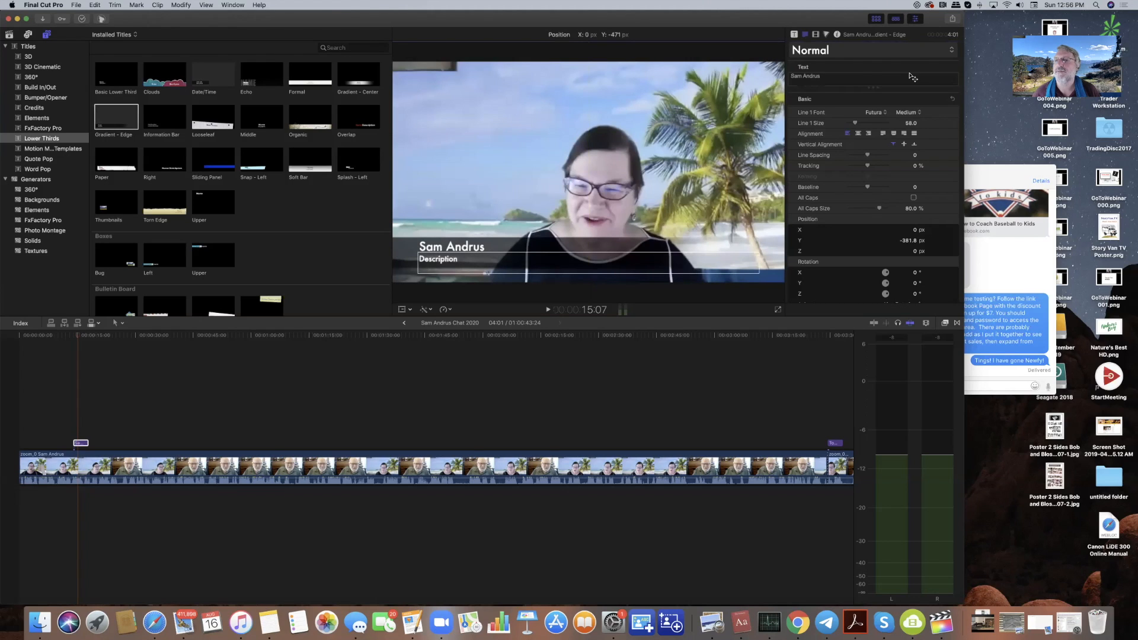
{"action": "left_click_drag", "start_coordinate": [818, 76], "coordinate": [787, 72]}
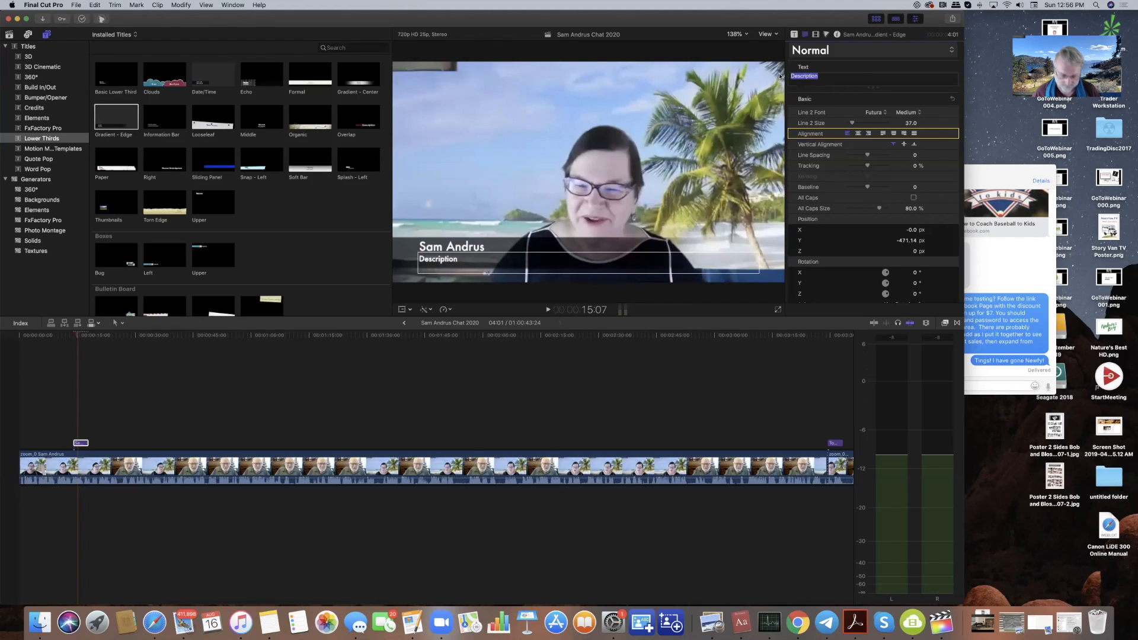
{"action": "type", "text": "The Sugar "}
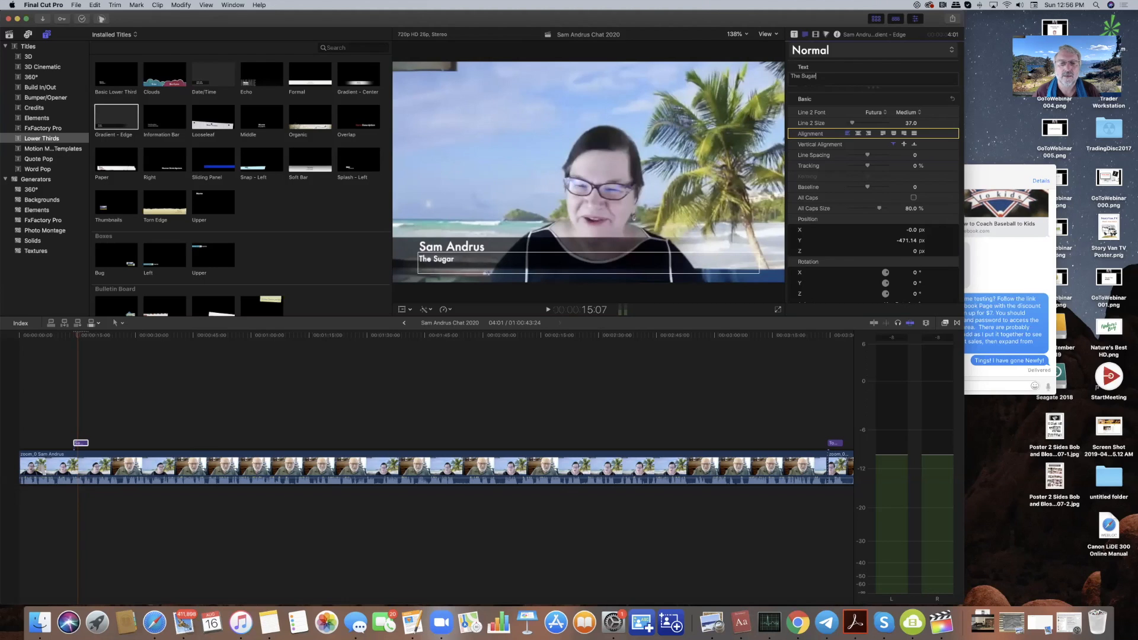
{"action": "type", "text": "Story"}
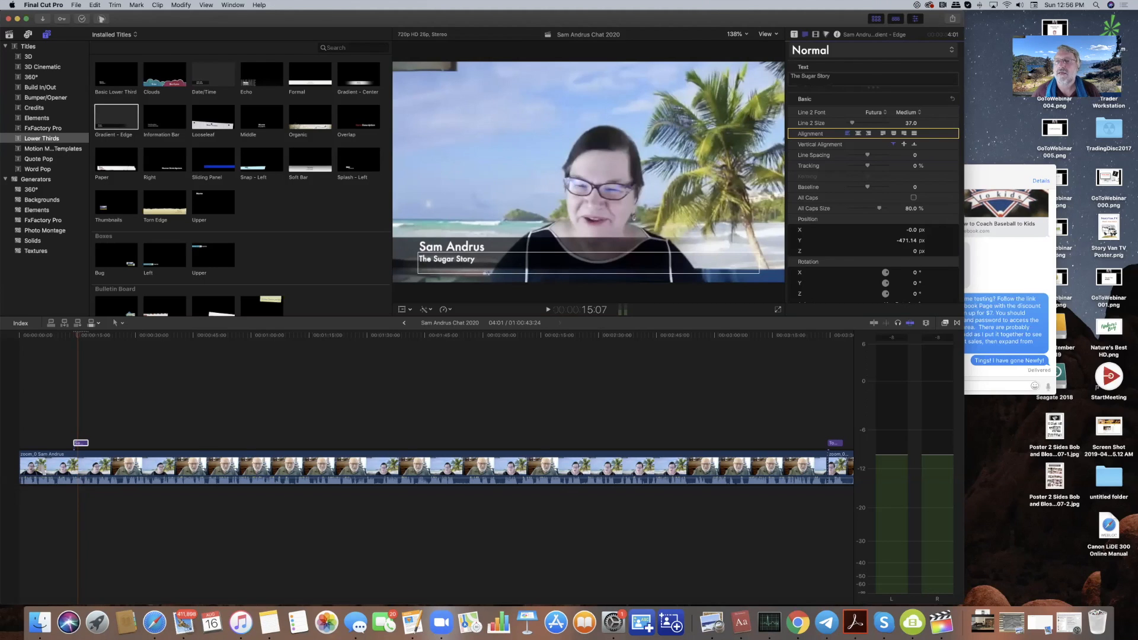
- Set the lower third's Bar Color to the Ocean crayon in the Colors panel
{"action": "left_click", "coordinate": [794, 35]}
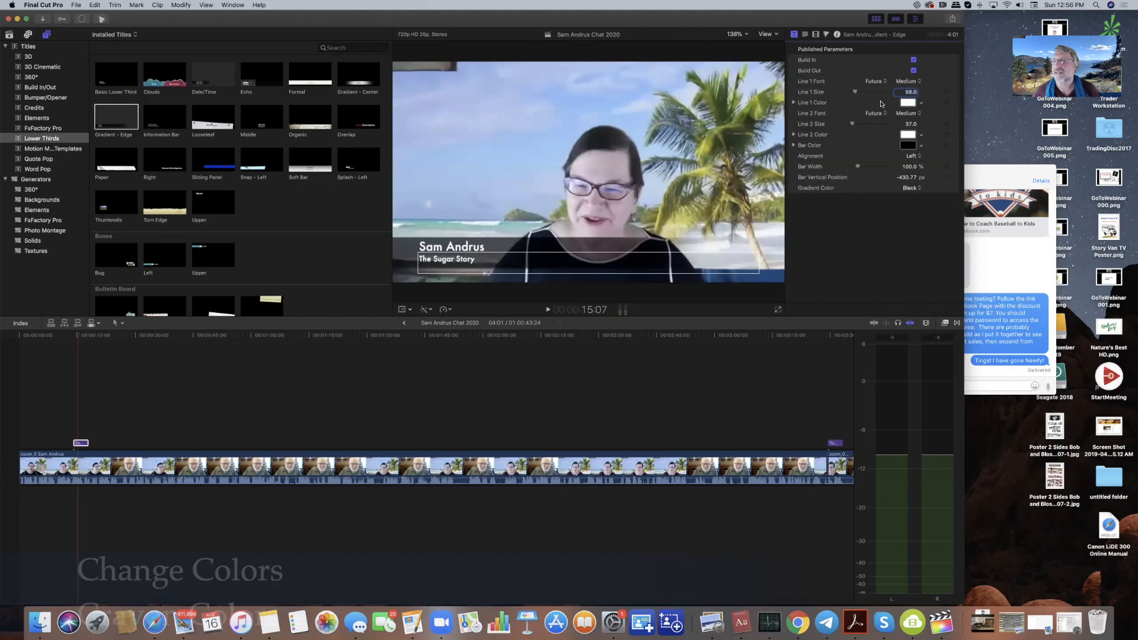
{"action": "left_click", "coordinate": [907, 146]}
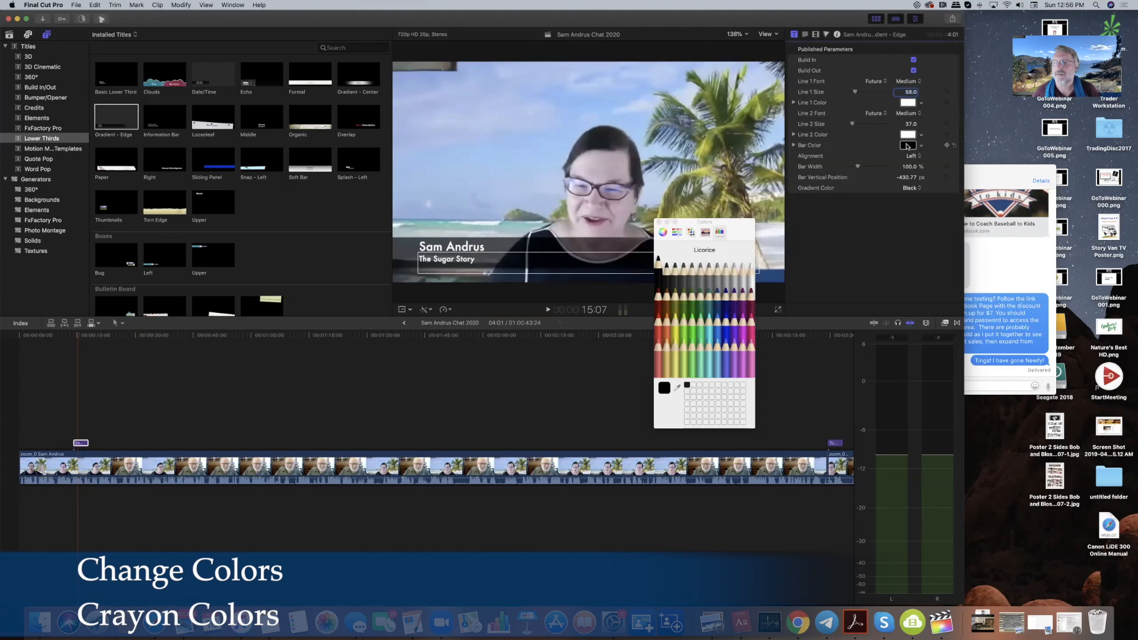
{"action": "left_click", "coordinate": [726, 294]}
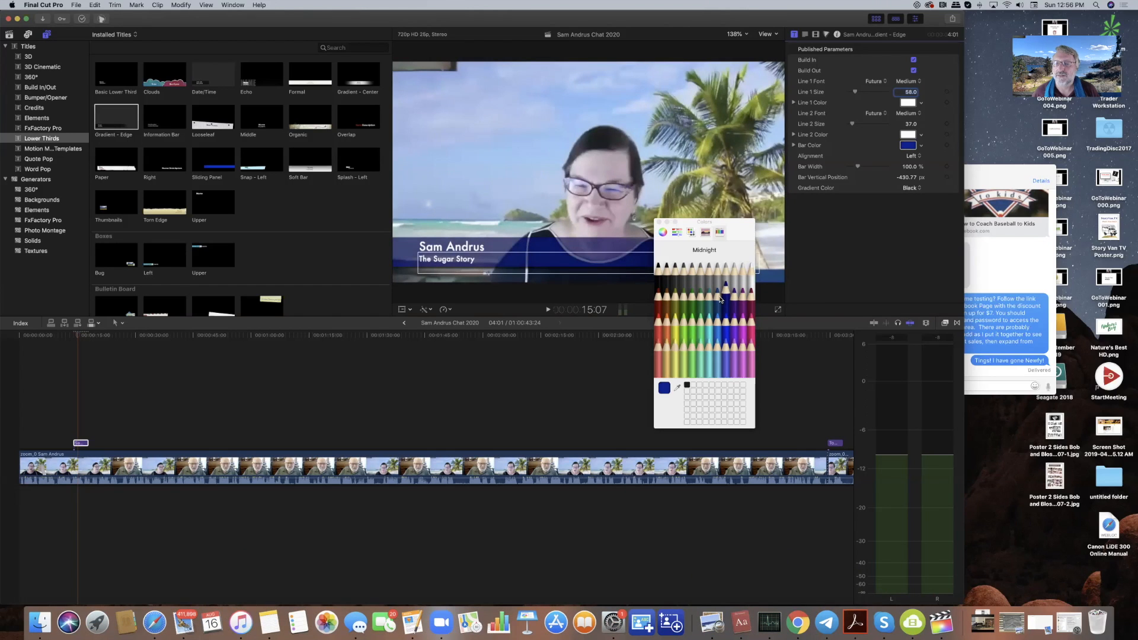
{"action": "left_click", "coordinate": [718, 300]}
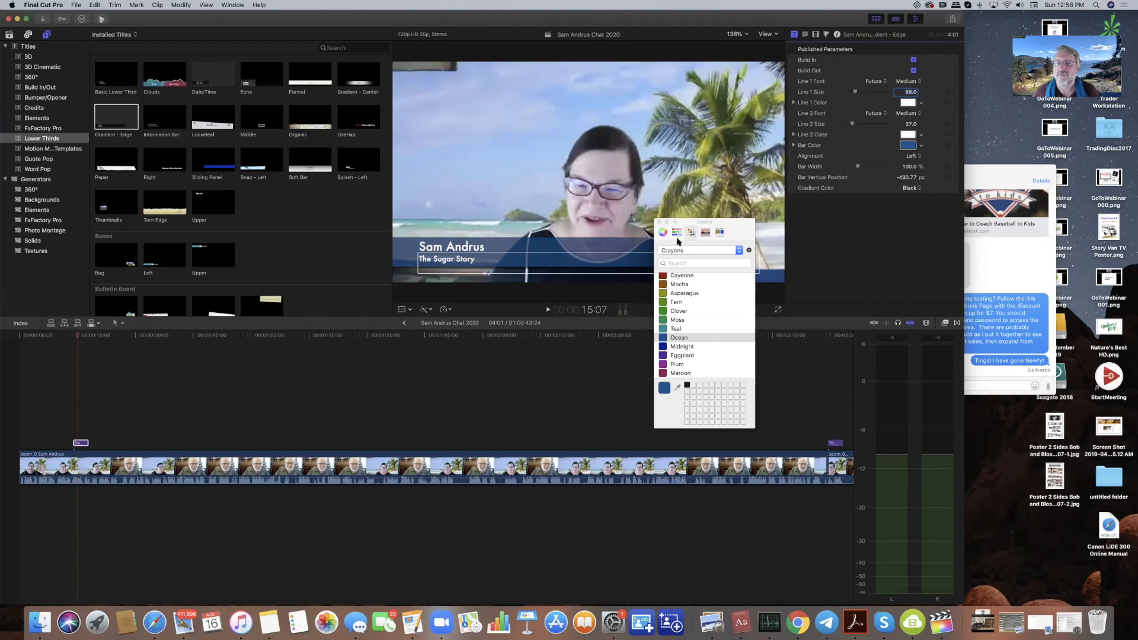
{"action": "left_click", "coordinate": [677, 232]}
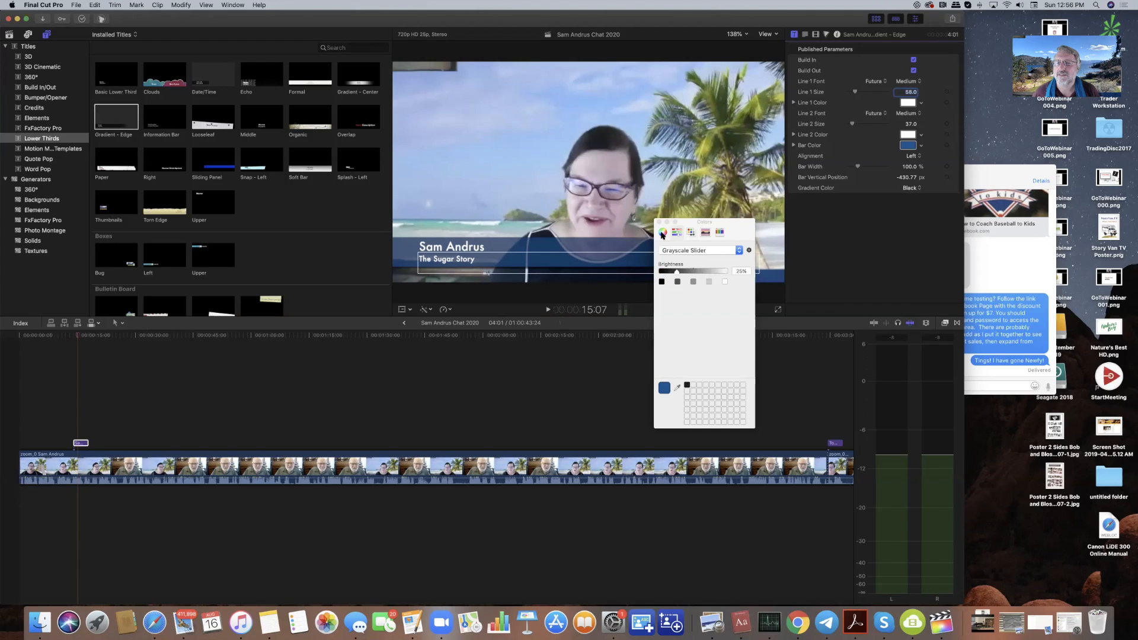
{"action": "left_click", "coordinate": [663, 232]}
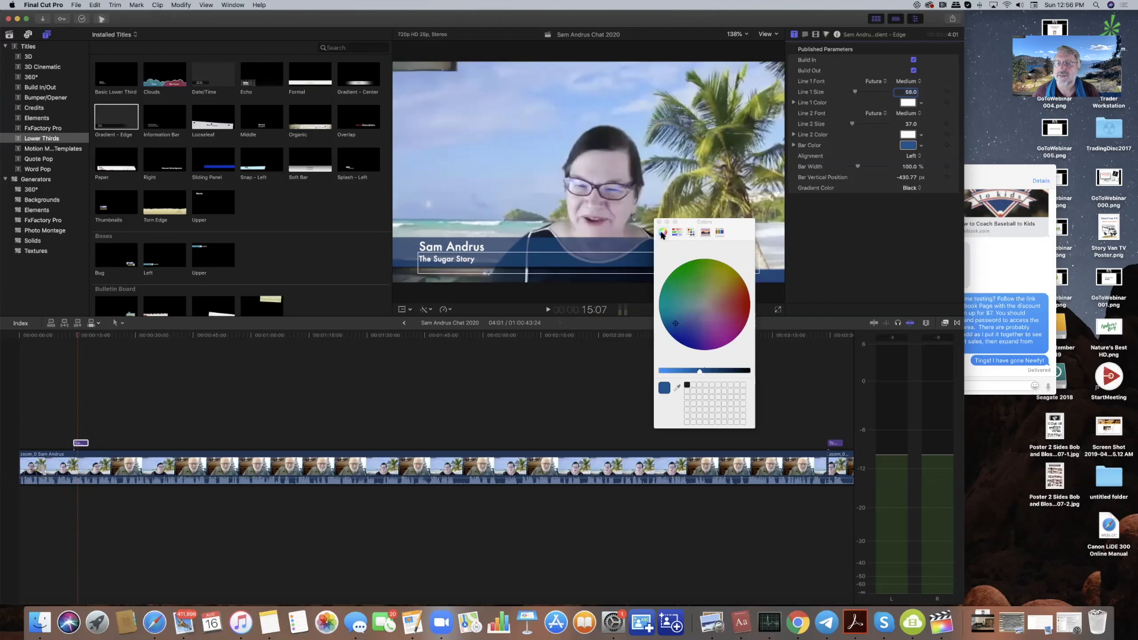
{"action": "left_click", "coordinate": [719, 233]}
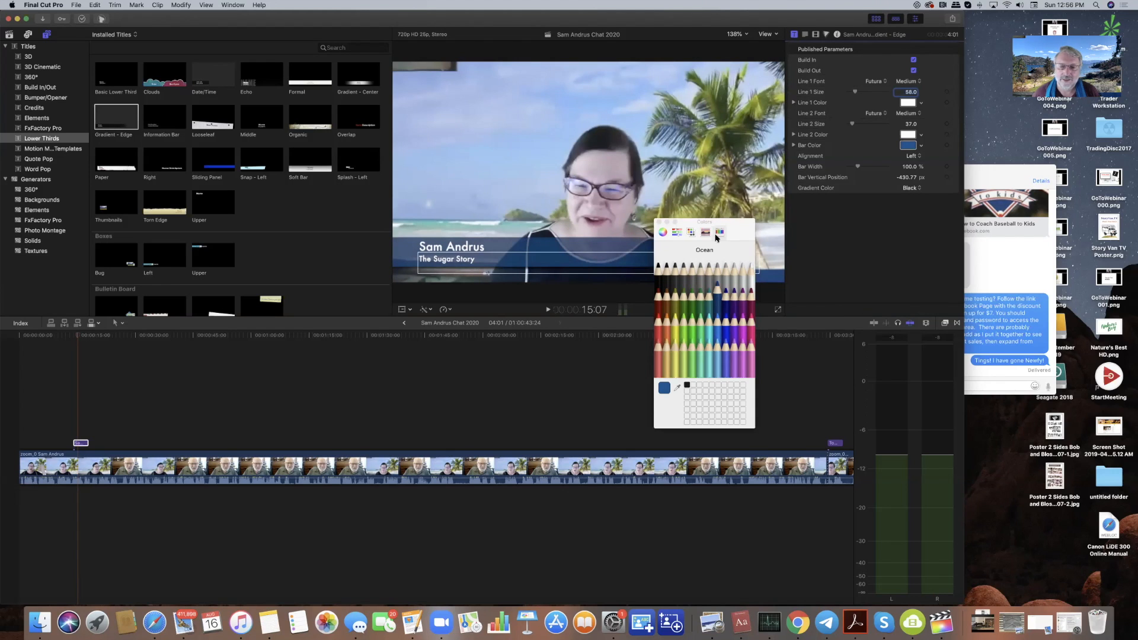
{"action": "left_click", "coordinate": [413, 373]}
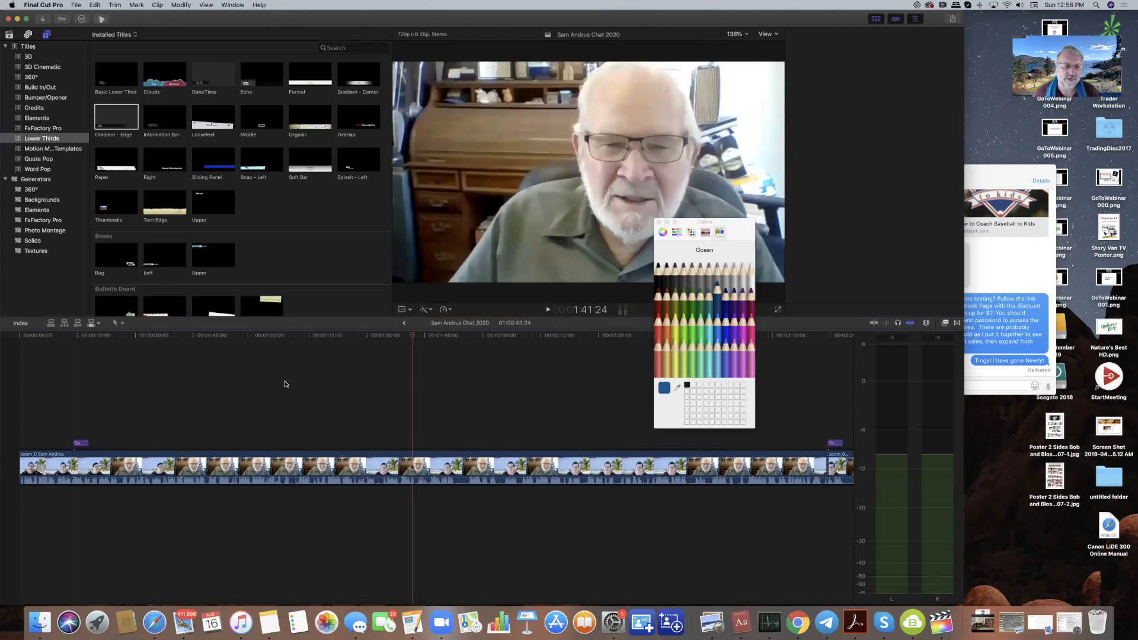
- Play the interview from just before the title to preview the blue-bar lower third
{"action": "left_click", "coordinate": [75, 336]}
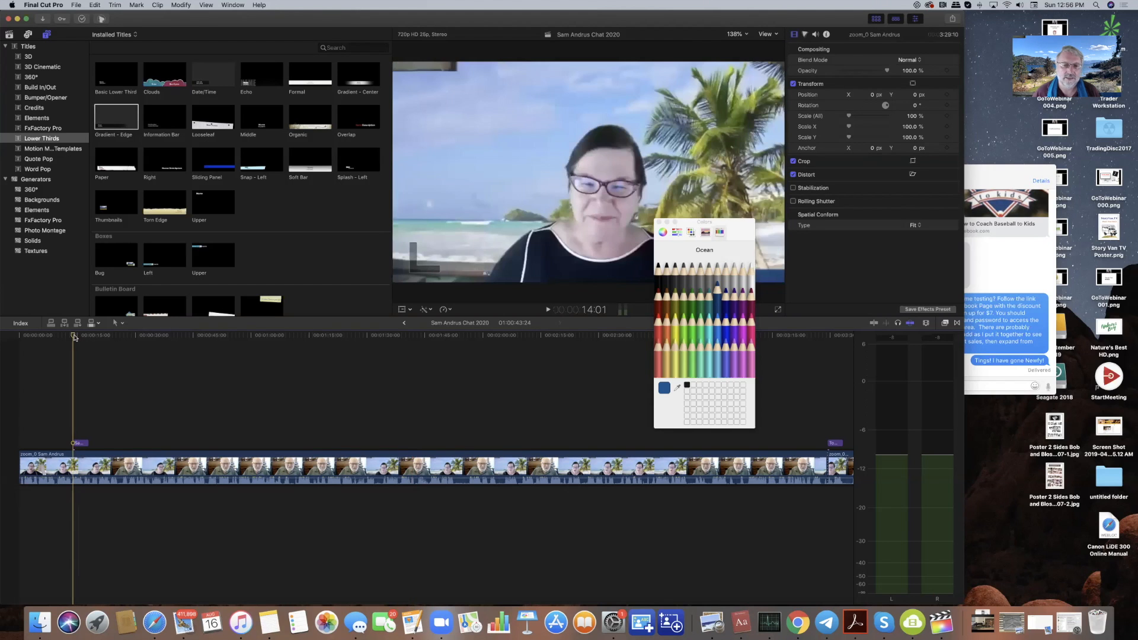
{"action": "key", "text": "space"}
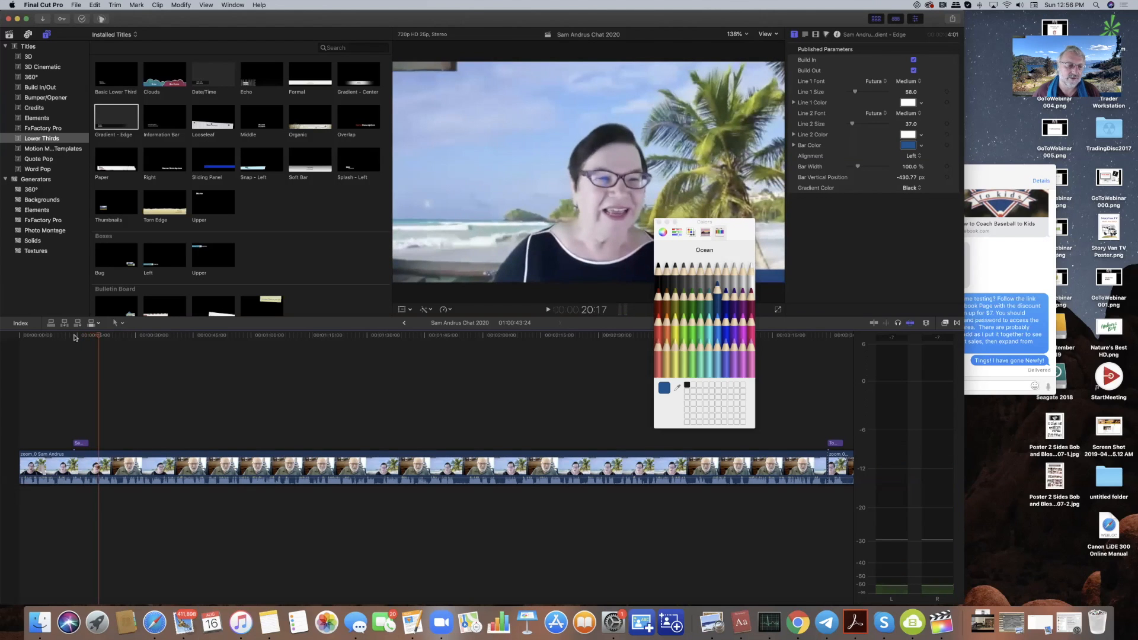
{"action": "key", "text": "space"}
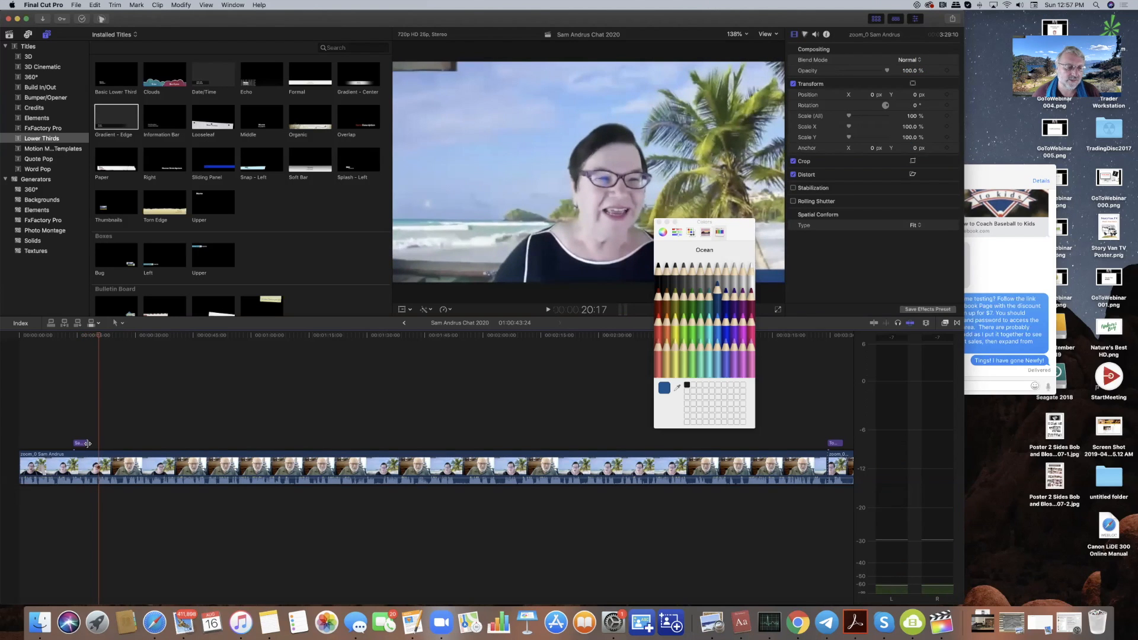
- Extend the title clip's end from 4:01 to 5:08 and play it back
{"action": "left_click_drag", "start_coordinate": [88, 443], "coordinate": [91, 443]}
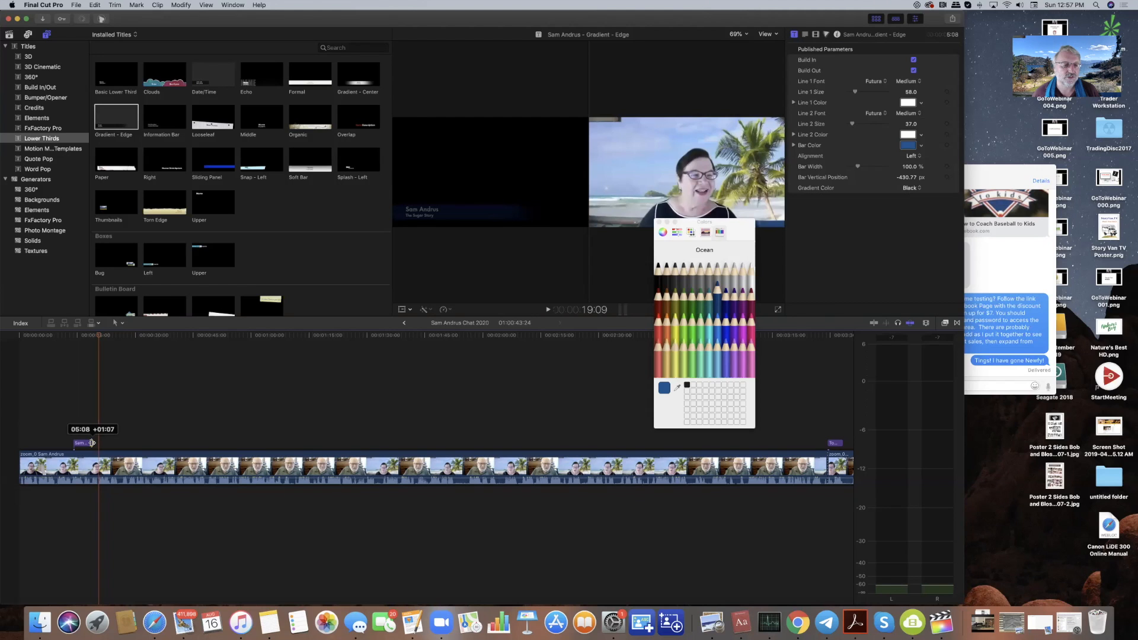
{"action": "left_click_drag", "start_coordinate": [92, 443], "coordinate": [92, 443]}
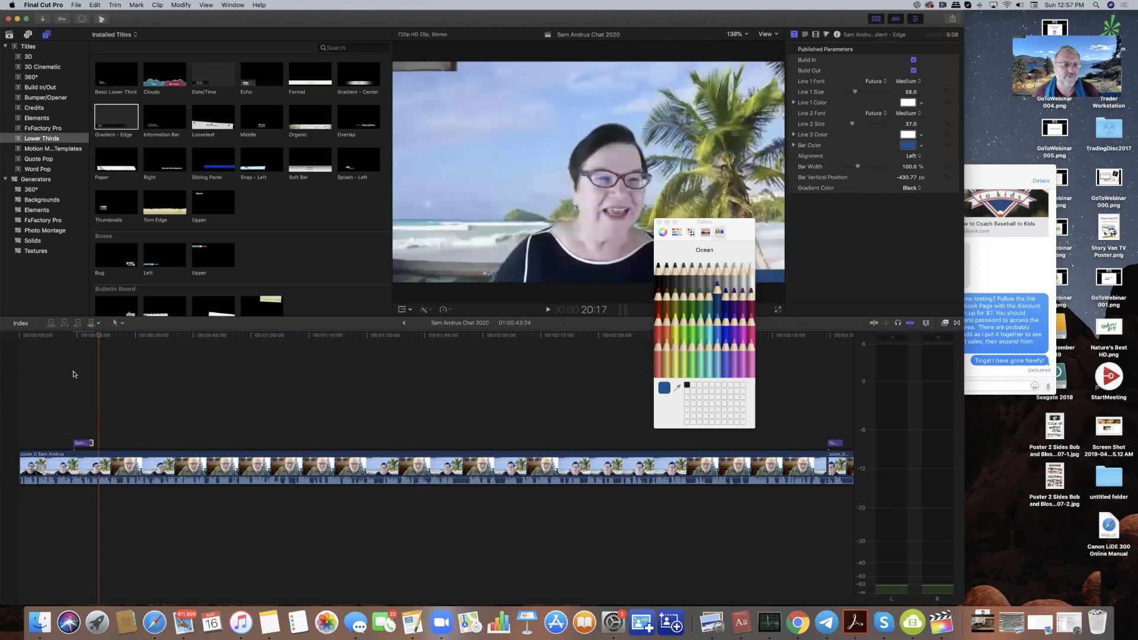
{"action": "left_click", "coordinate": [75, 341]}
{"action": "key", "text": "space"}
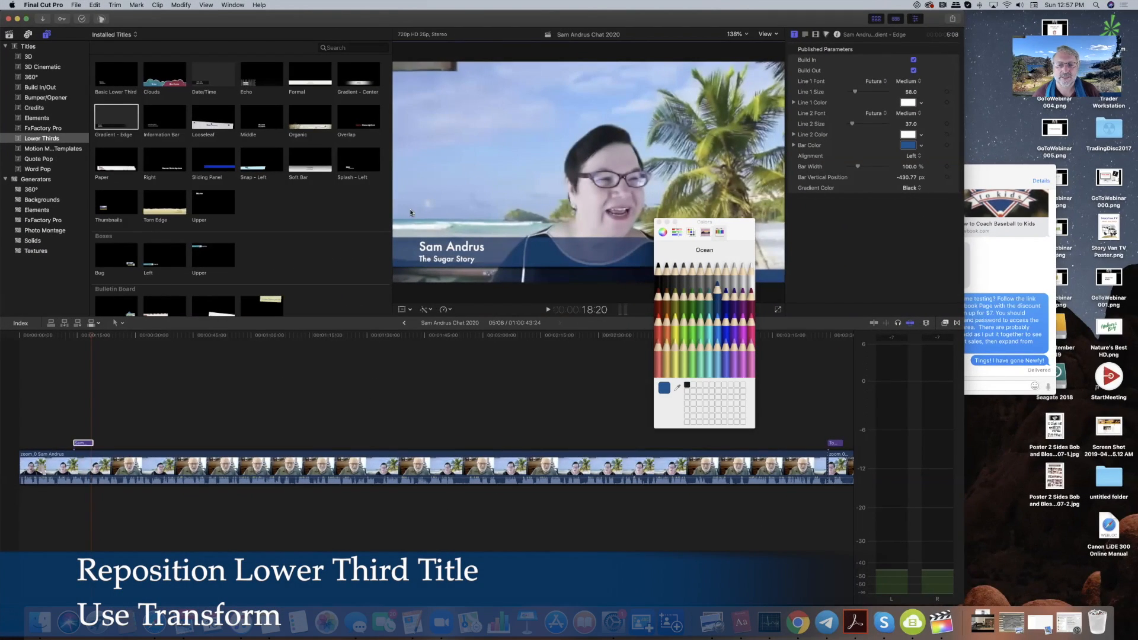
- Use Transform to drag the lower third down about 49 px to Y −47 px
{"action": "left_click", "coordinate": [405, 309]}
{"action": "left_click", "coordinate": [422, 320]}
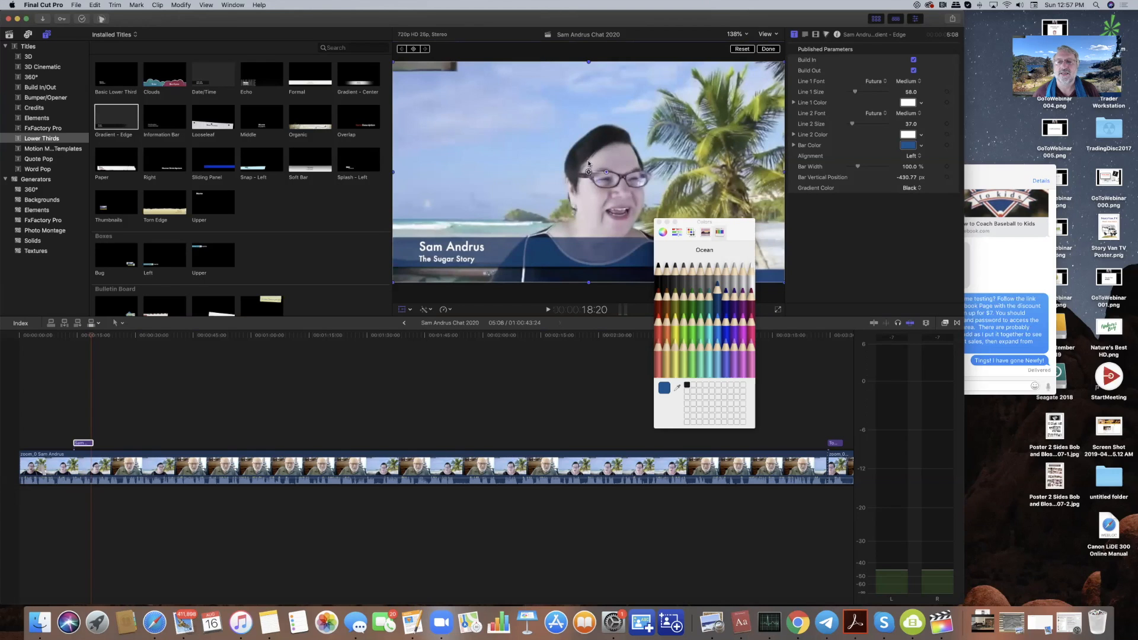
{"action": "left_click_drag", "start_coordinate": [589, 172], "coordinate": [588, 186]}
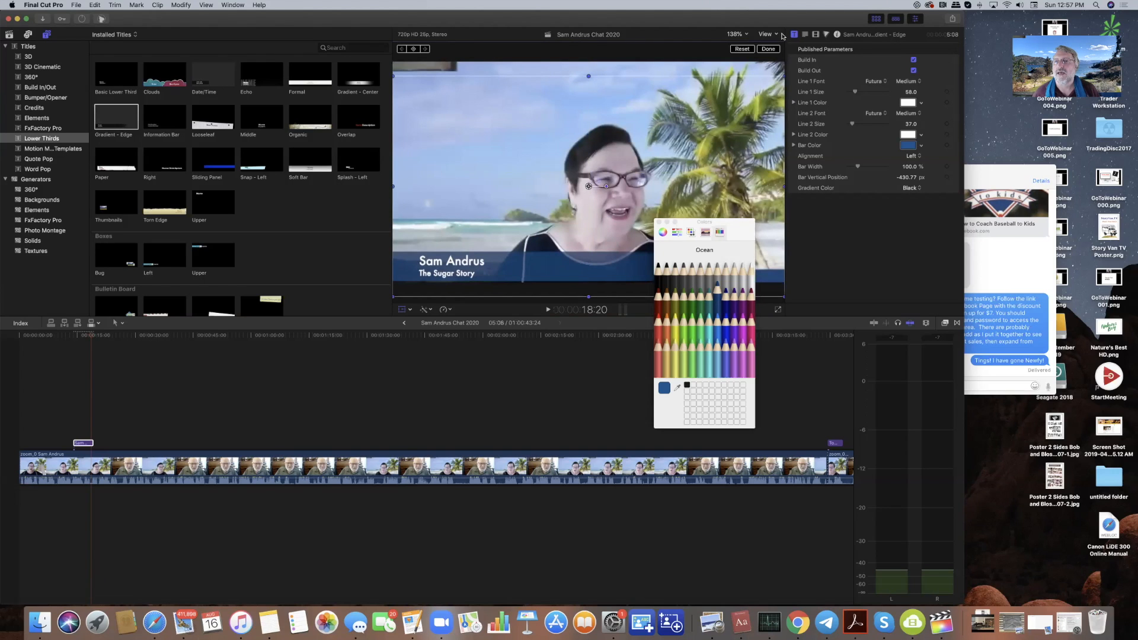
{"action": "left_click", "coordinate": [769, 50]}
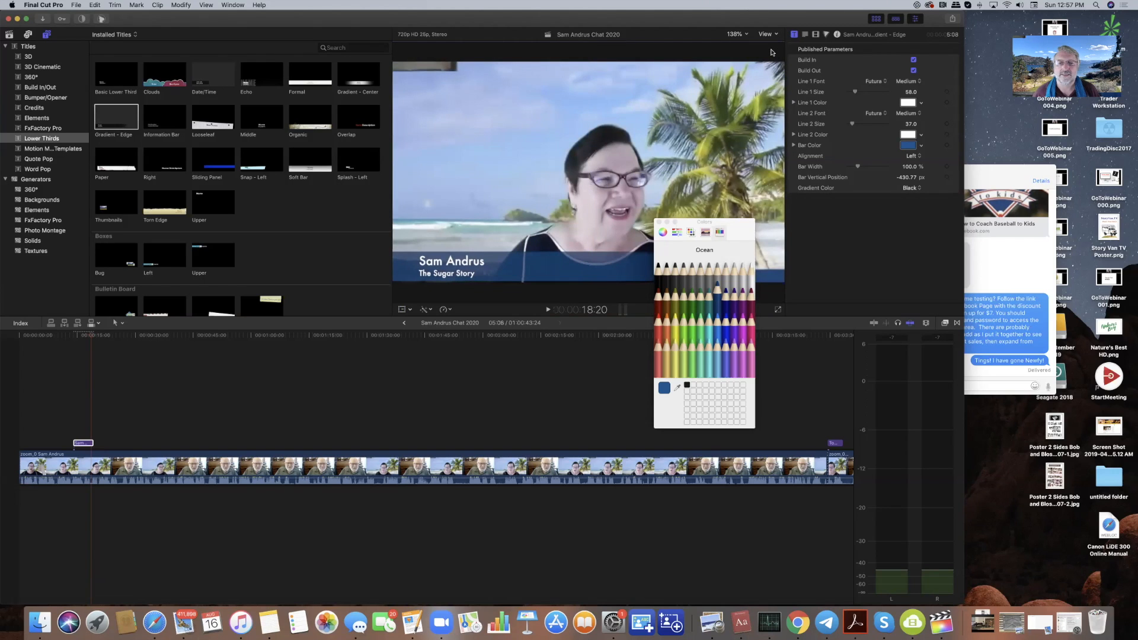
{"action": "left_click", "coordinate": [73, 335]}
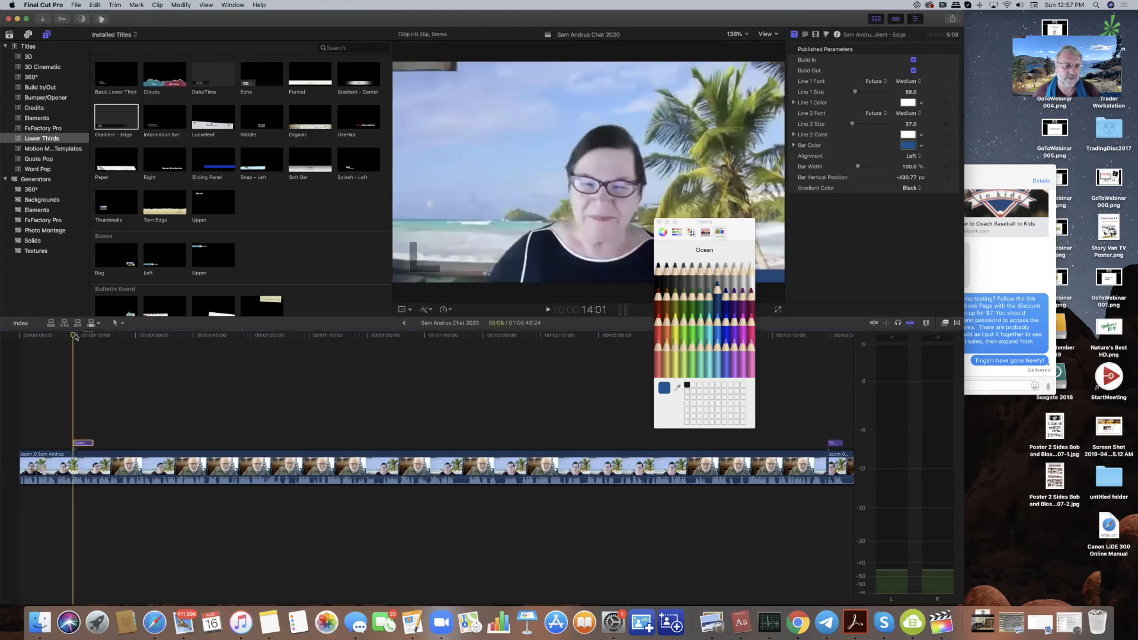
- Play back the lowered title, then drag the interview clip's start edge earlier
{"action": "key", "text": "space"}
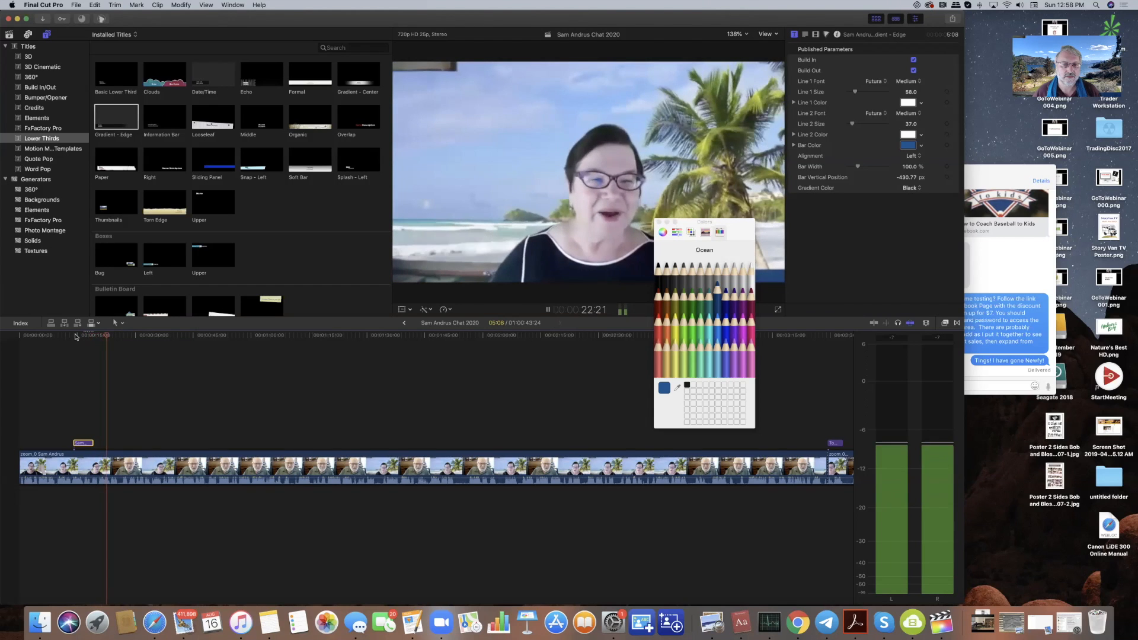
{"action": "key", "text": "space"}
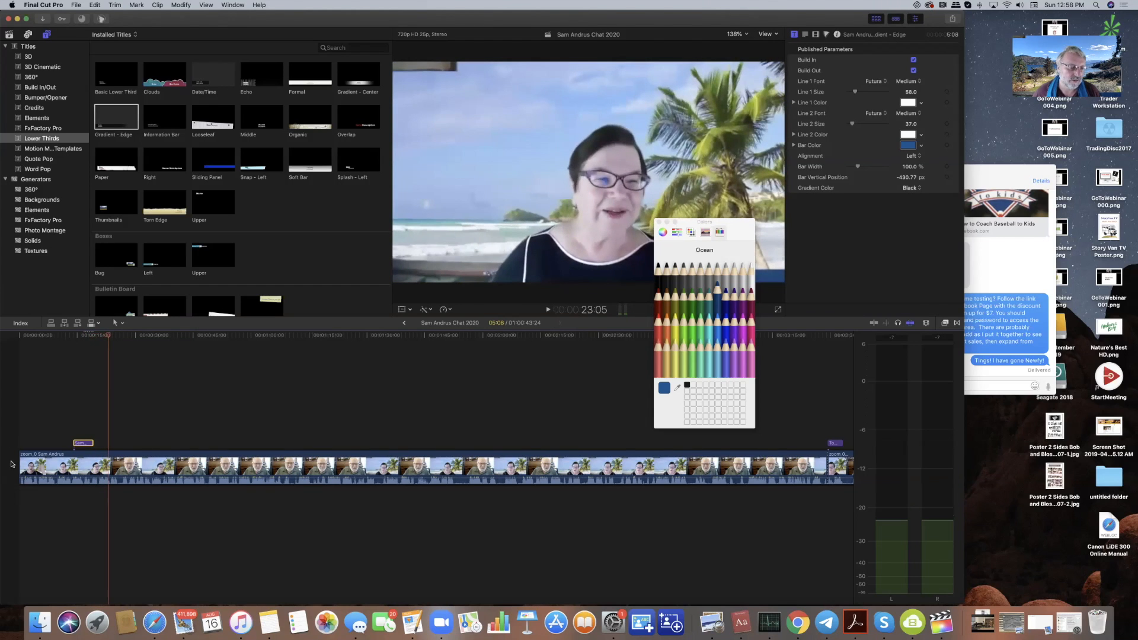
{"action": "left_click_drag", "start_coordinate": [19, 461], "coordinate": [13, 461]}
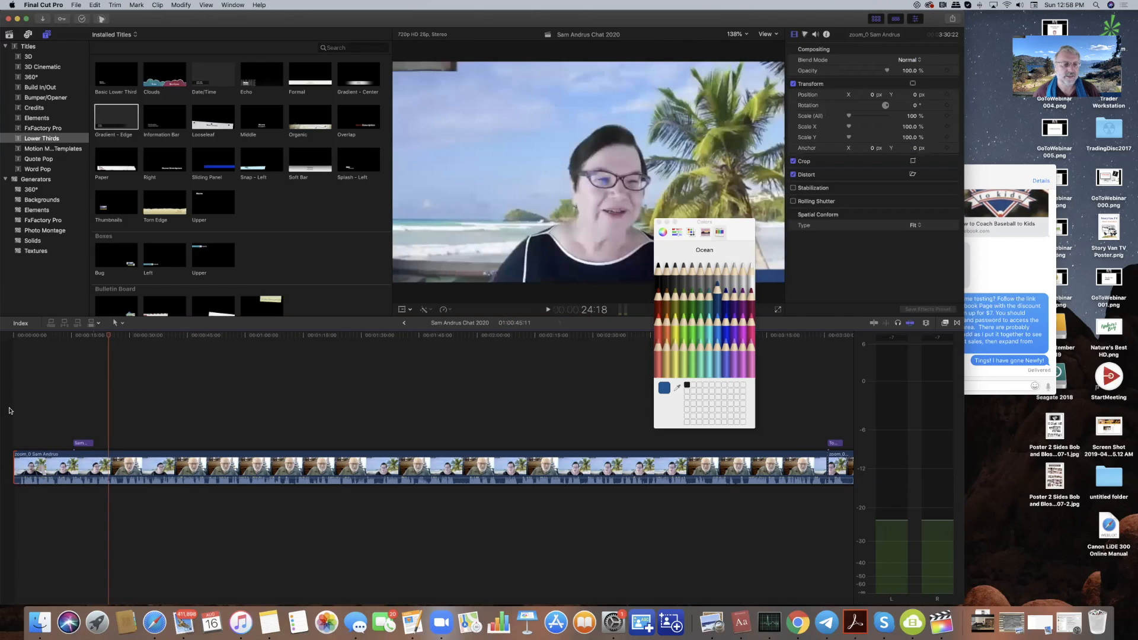
- Play from the project start and pause at 5:04 where the unwanted opening ends
{"action": "left_click", "coordinate": [14, 336]}
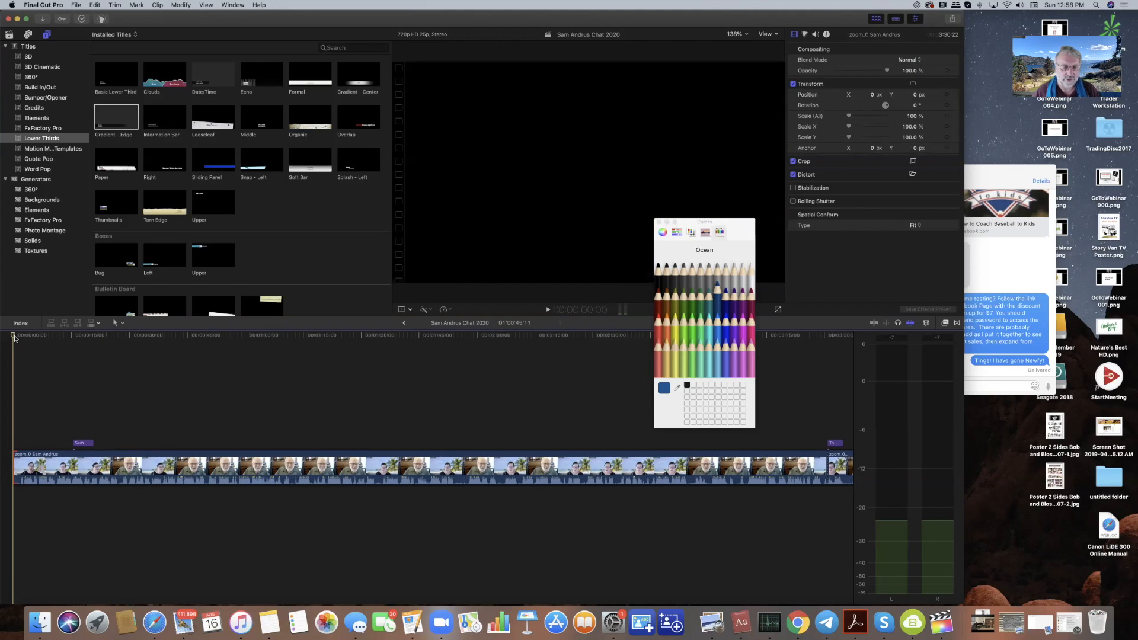
{"action": "key", "text": "space"}
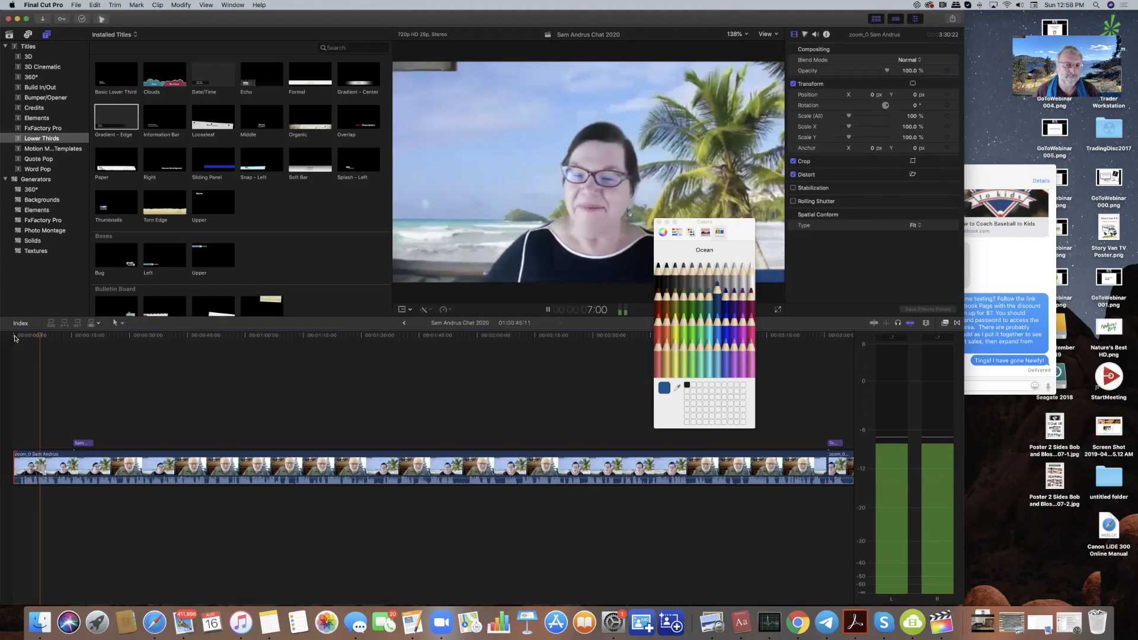
{"action": "key", "text": "space"}
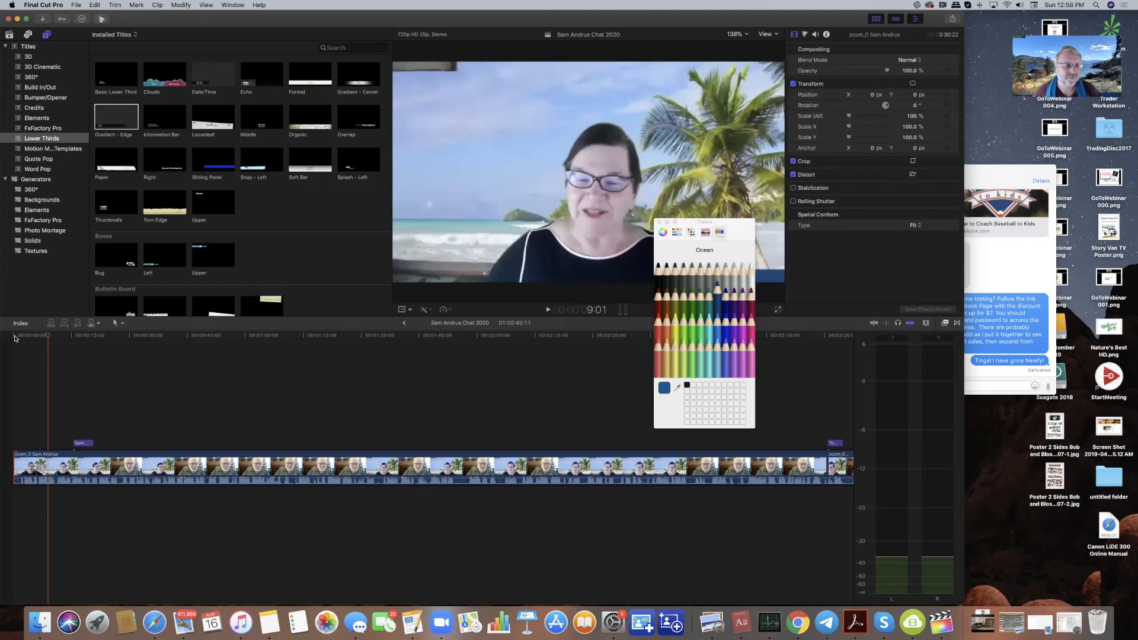
{"action": "left_click", "coordinate": [14, 336]}
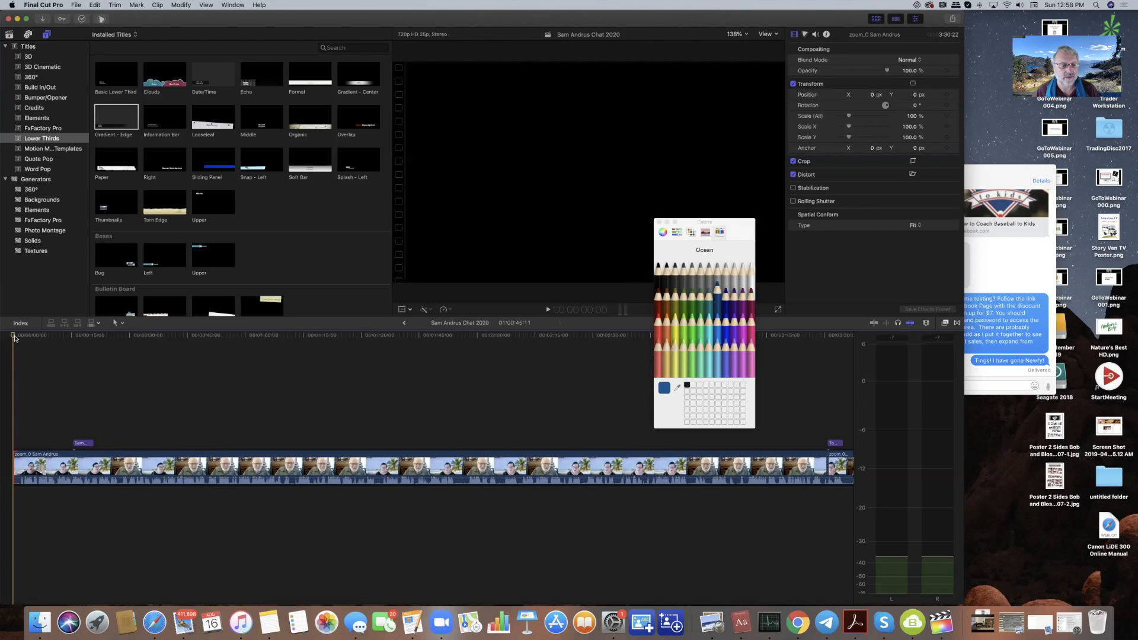
{"action": "key", "text": "space"}
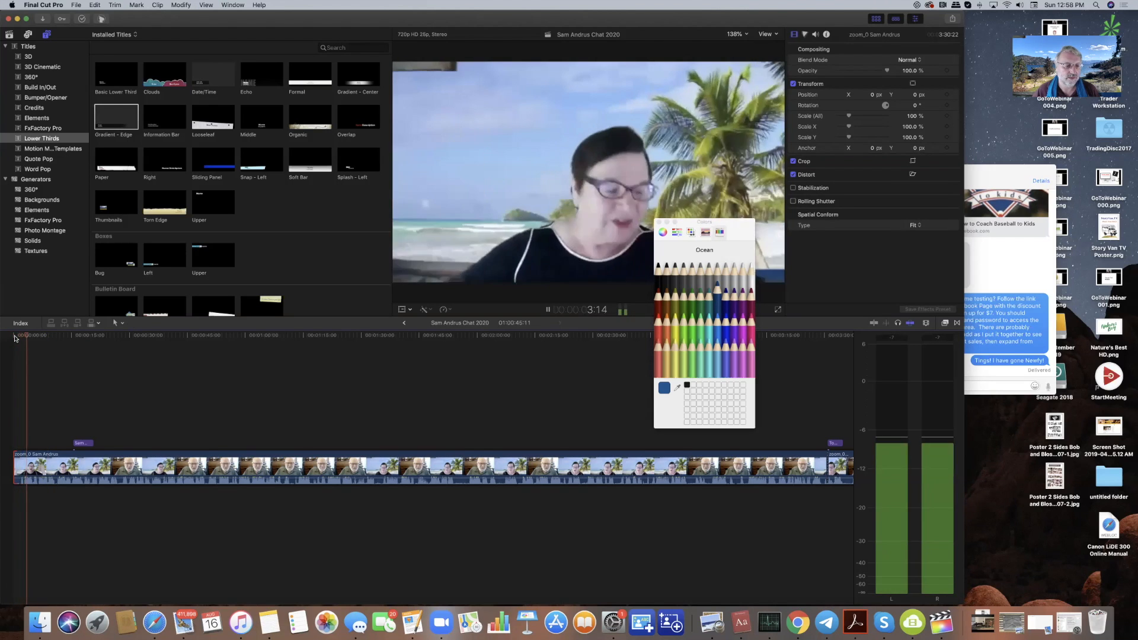
{"action": "key", "text": "space"}
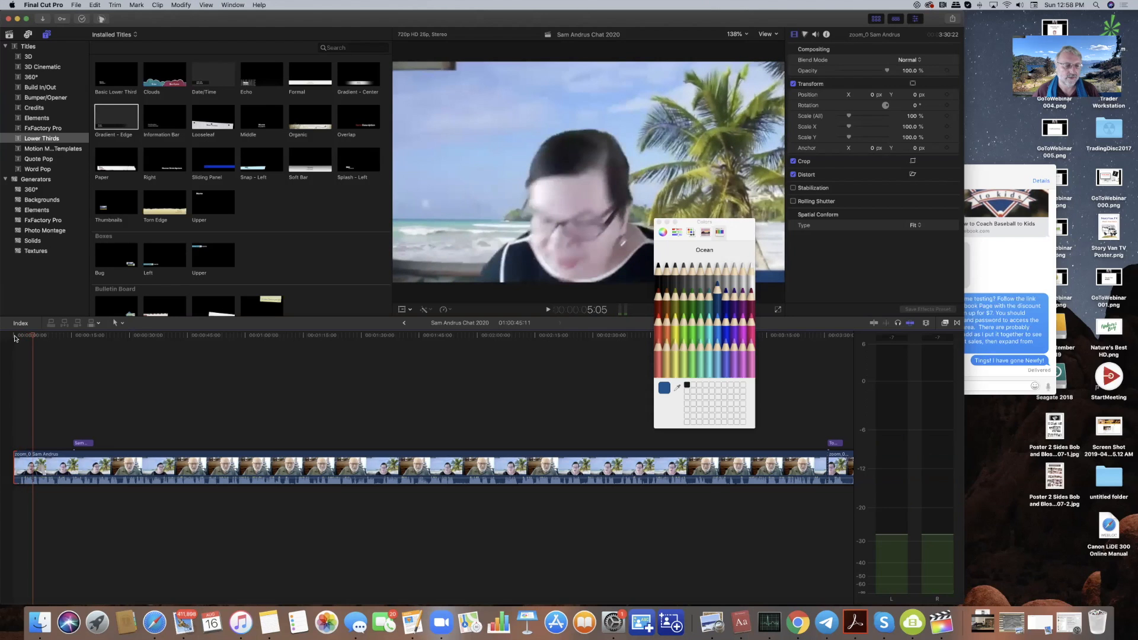
{"action": "key", "text": "Left"}
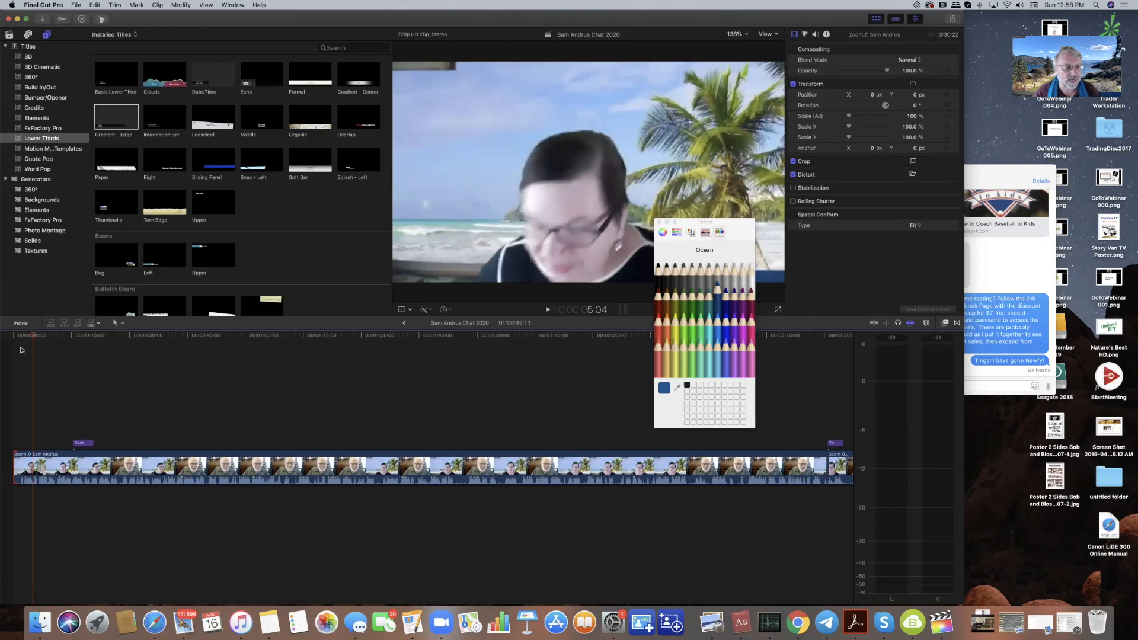
- Blade the clip at 5:04, delete the front piece, and play the trimmed interview
{"action": "key", "text": "super+b"}
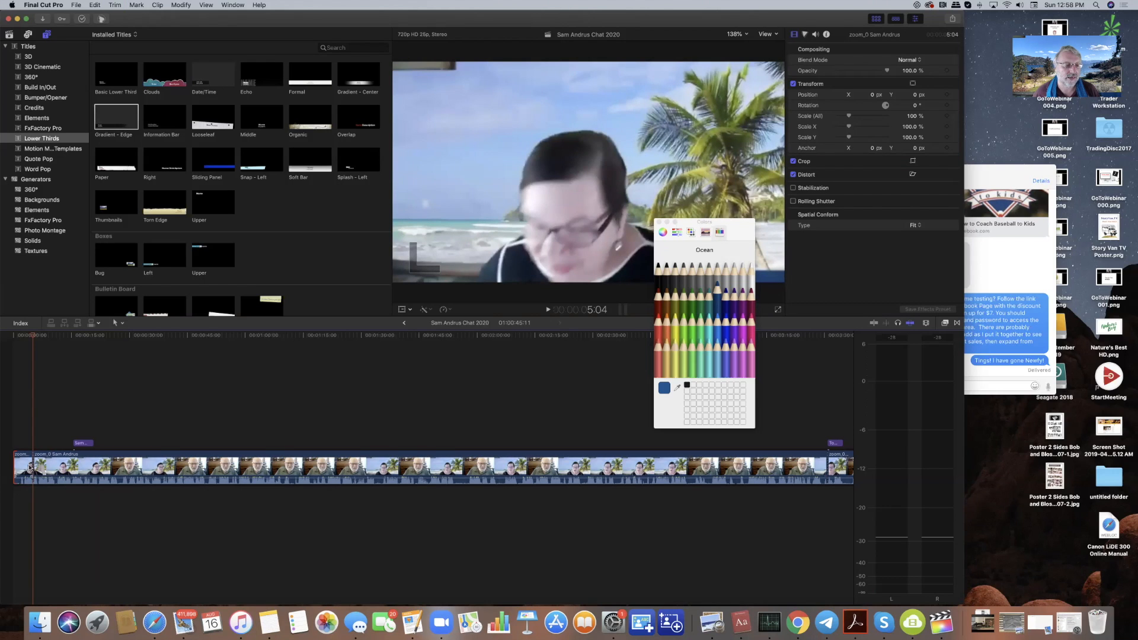
{"action": "left_click", "coordinate": [25, 468]}
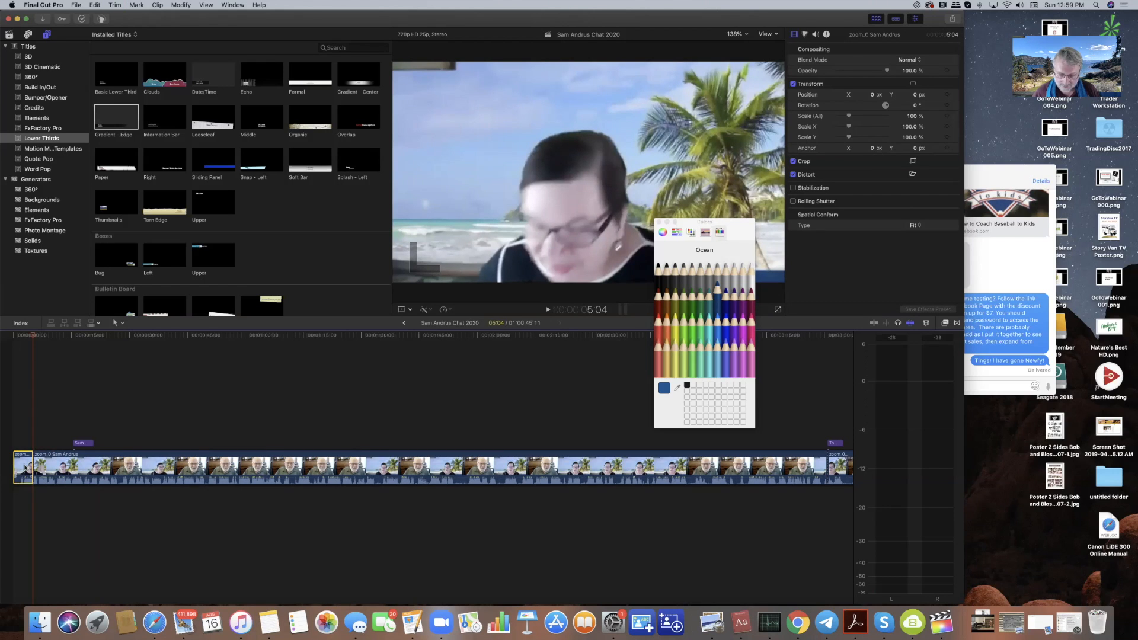
{"action": "key", "text": "Delete"}
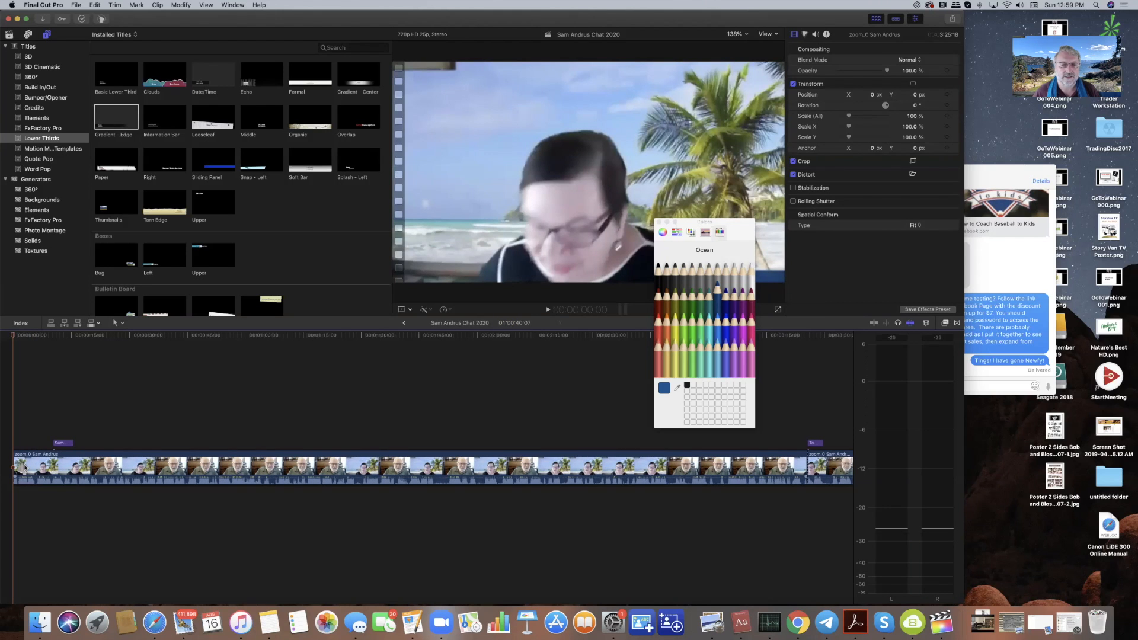
{"action": "key", "text": "space"}
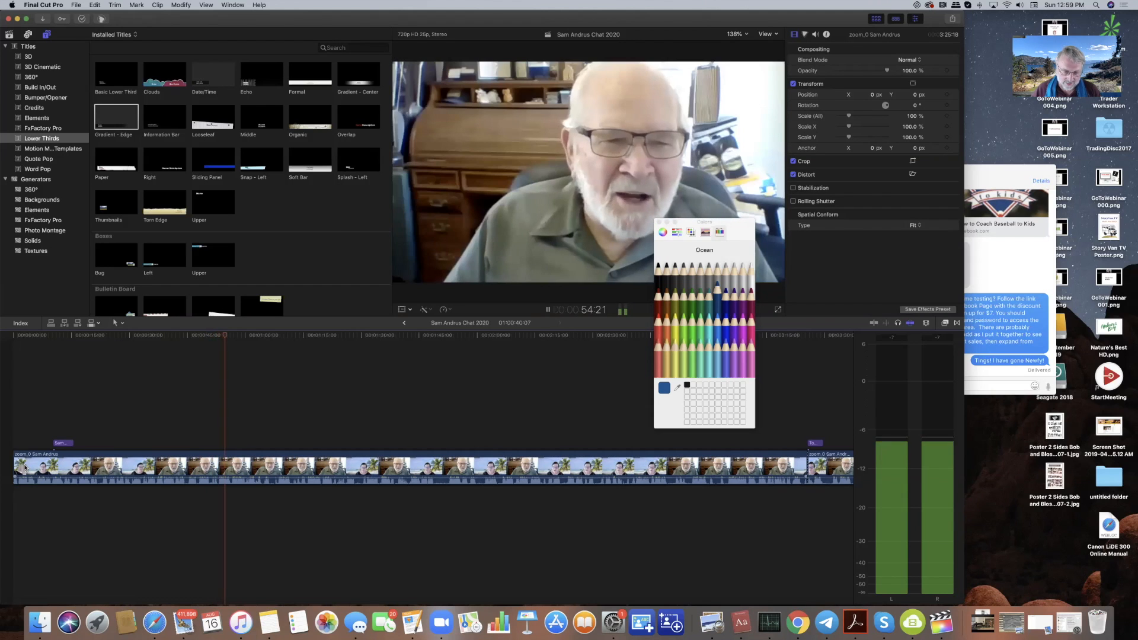
{"action": "key", "text": "space"}
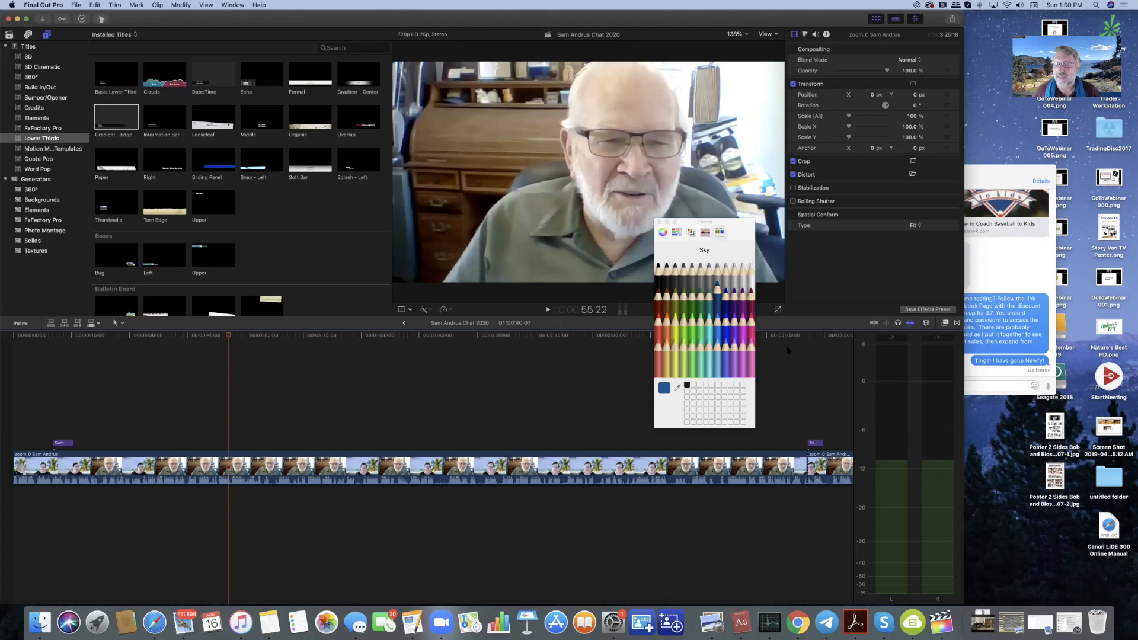
- Play from near the interview's end and stop on the Tomatoes / Story lower third
{"action": "left_click", "coordinate": [778, 341]}
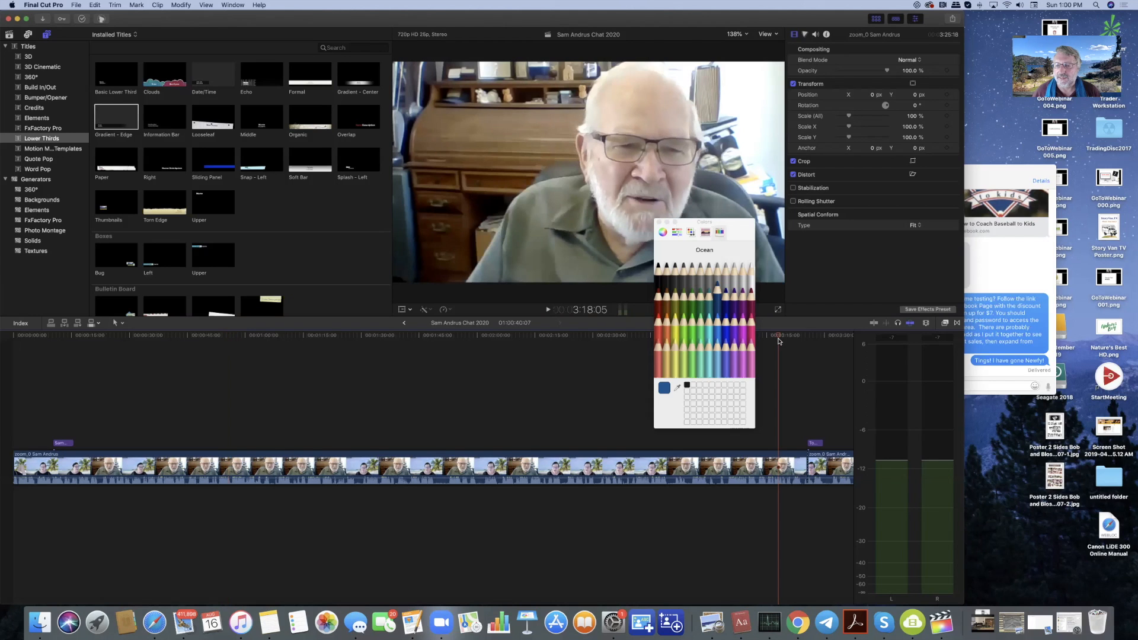
{"action": "key", "text": "space"}
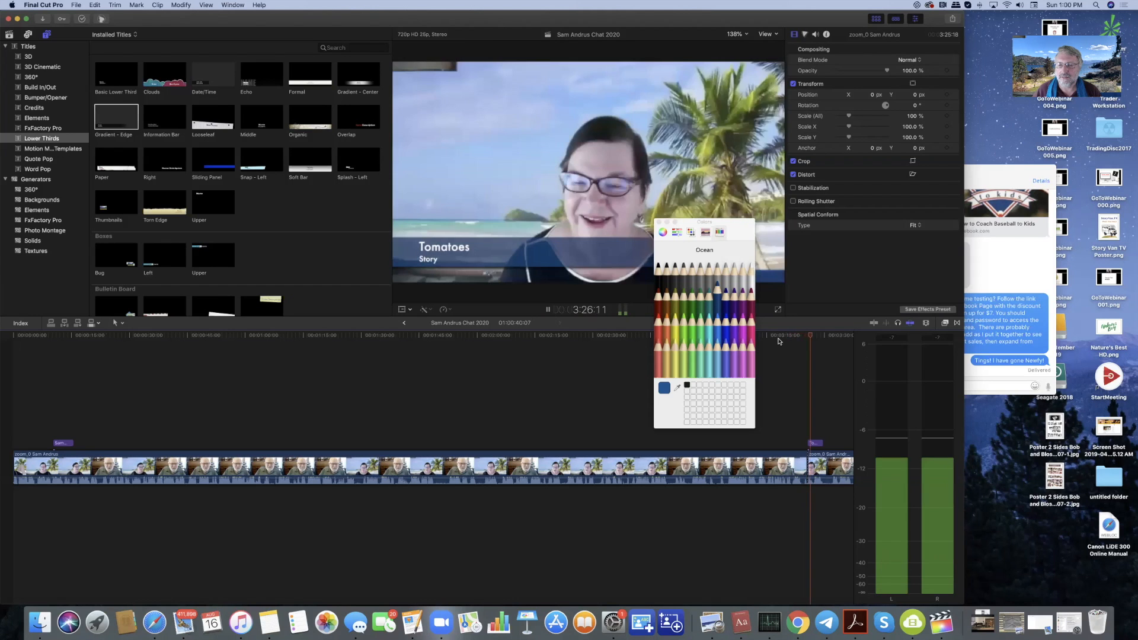
{"action": "key", "text": "space"}
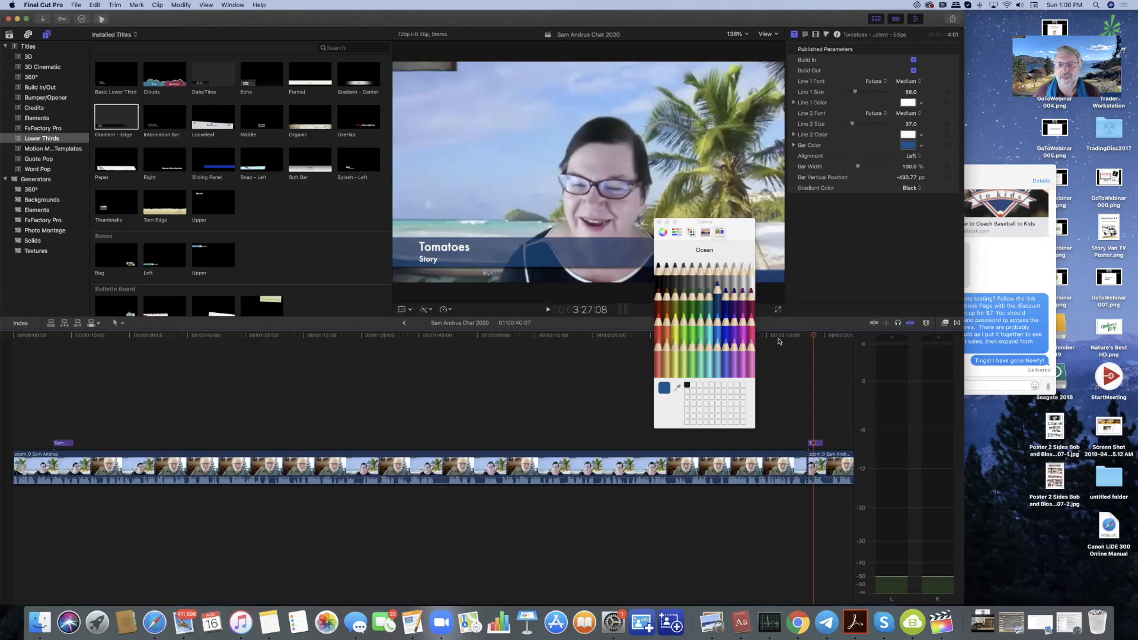
- Drag the Tomatoes lower third down in the viewer to sit at Y −29 px
{"action": "left_click", "coordinate": [401, 310]}
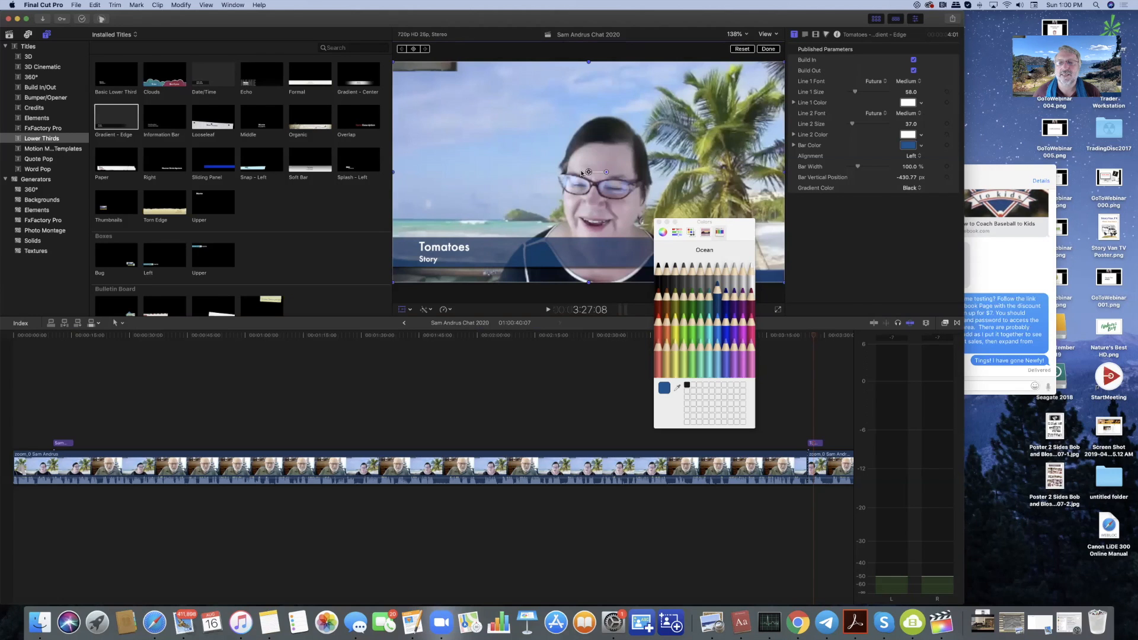
{"action": "left_click_drag", "start_coordinate": [589, 172], "coordinate": [587, 187]}
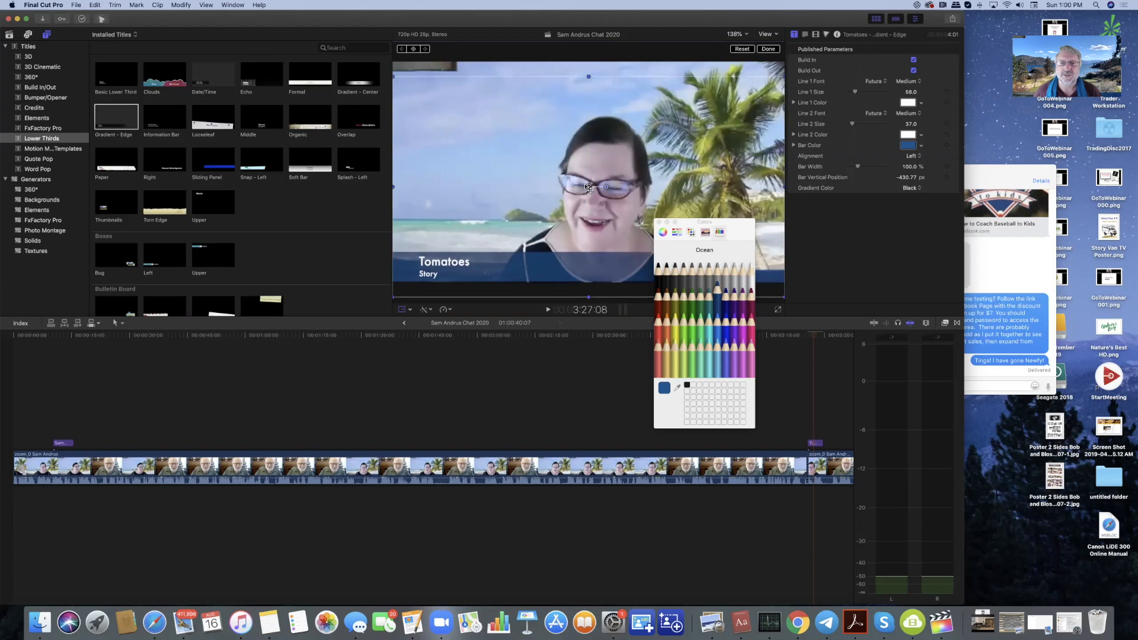
{"action": "left_click", "coordinate": [769, 49]}
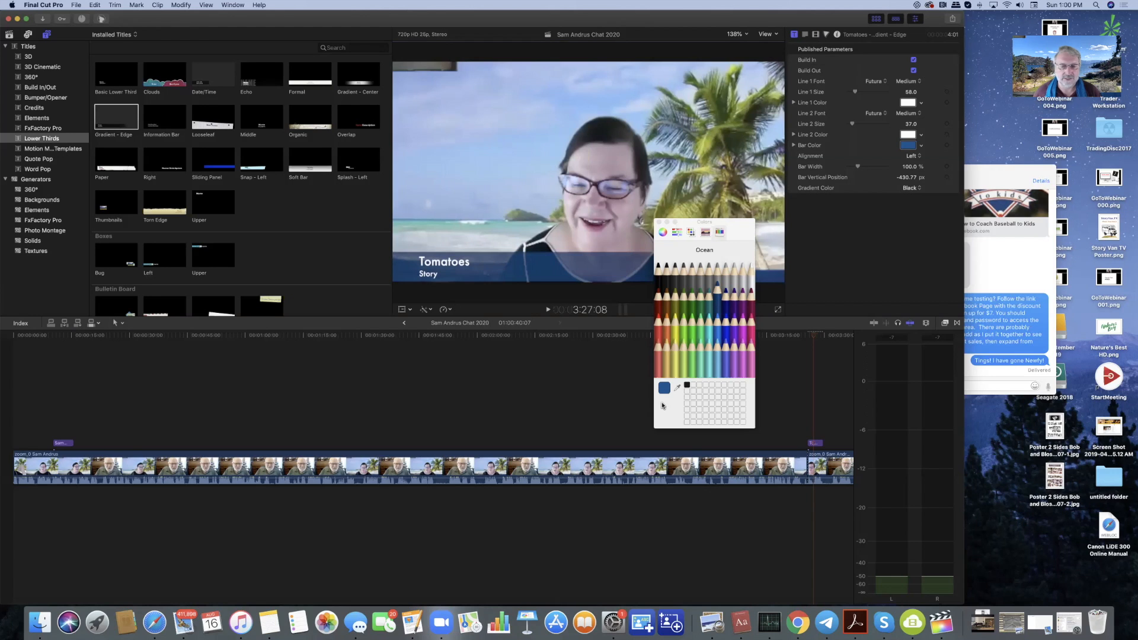
- Copy the Tomatoes title clip and move the playhead to about 2:10:21
{"action": "left_click", "coordinate": [816, 443]}
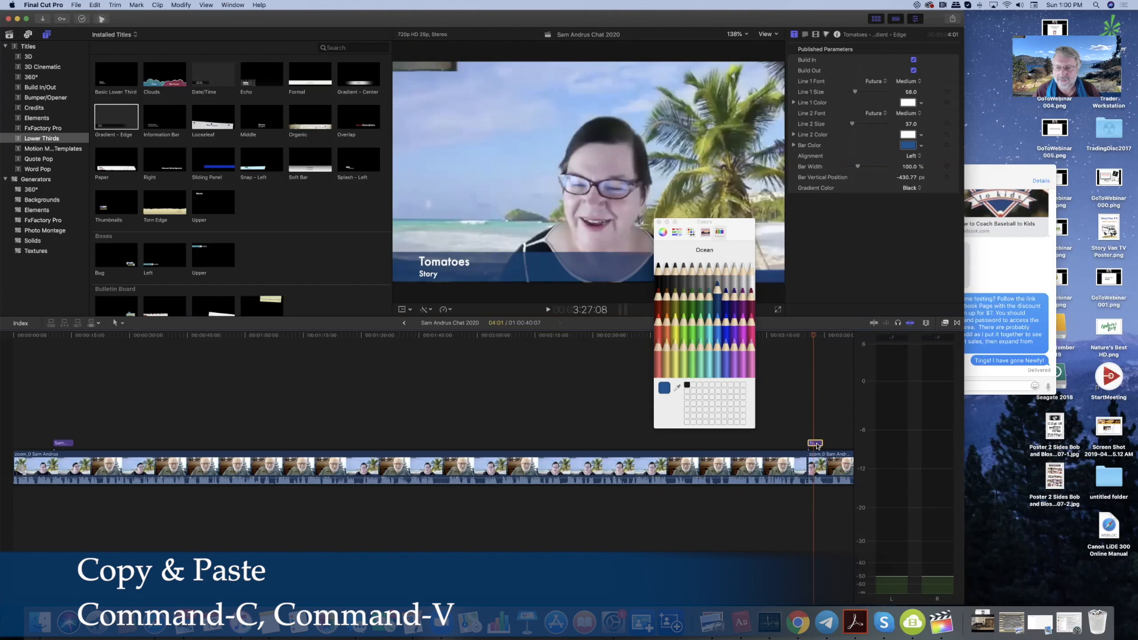
{"action": "key", "text": "super+c"}
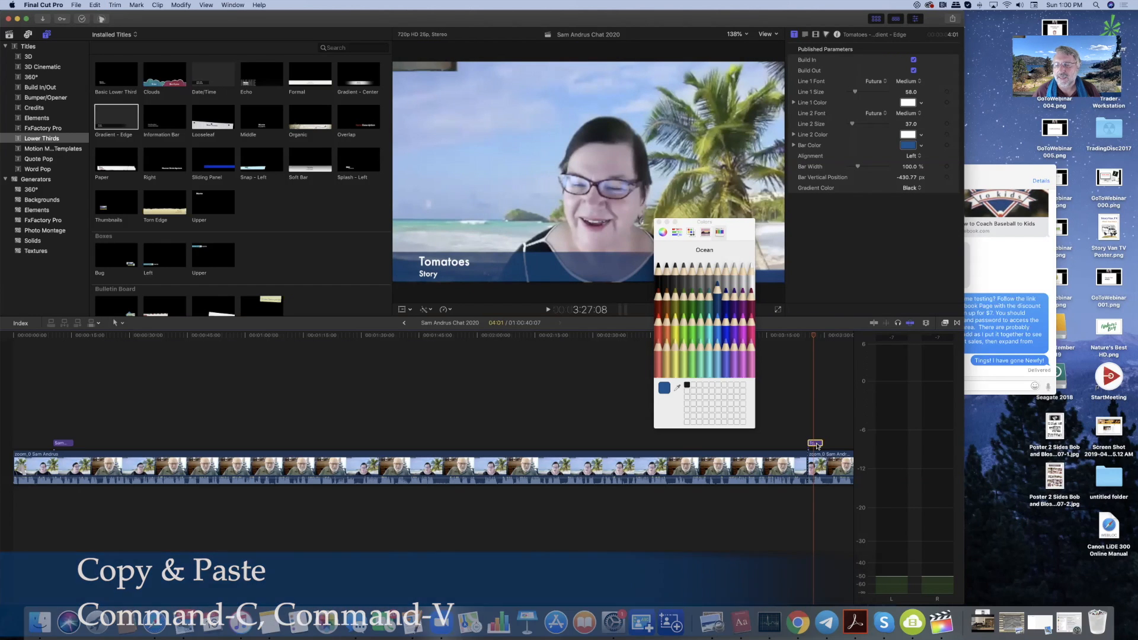
{"action": "left_click", "coordinate": [519, 340]}
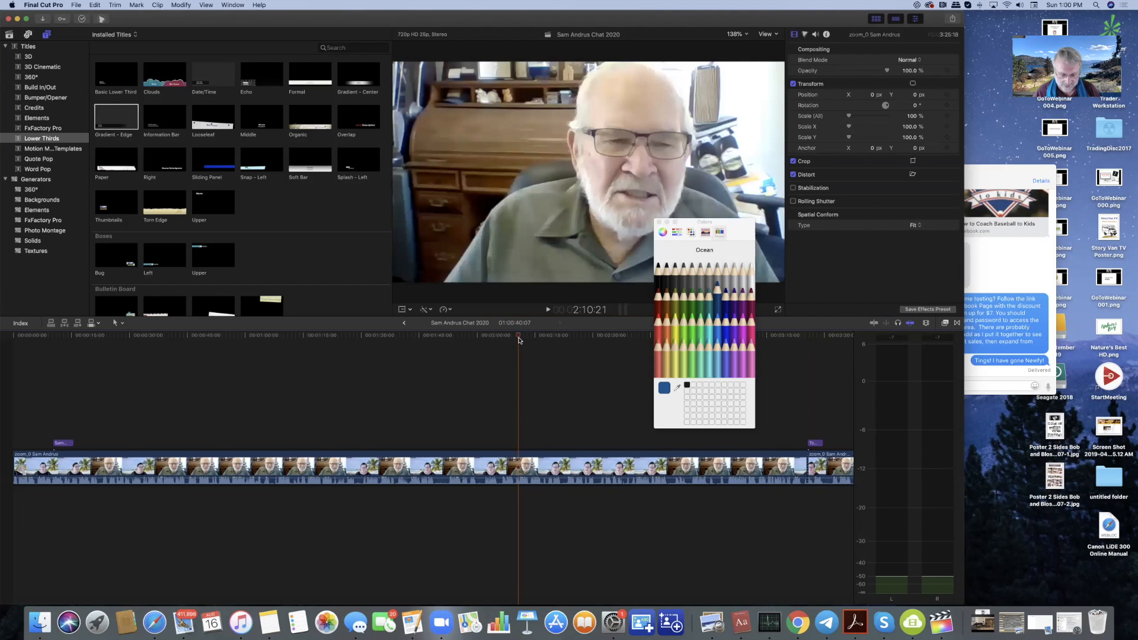
{"action": "key", "text": "super+v"}
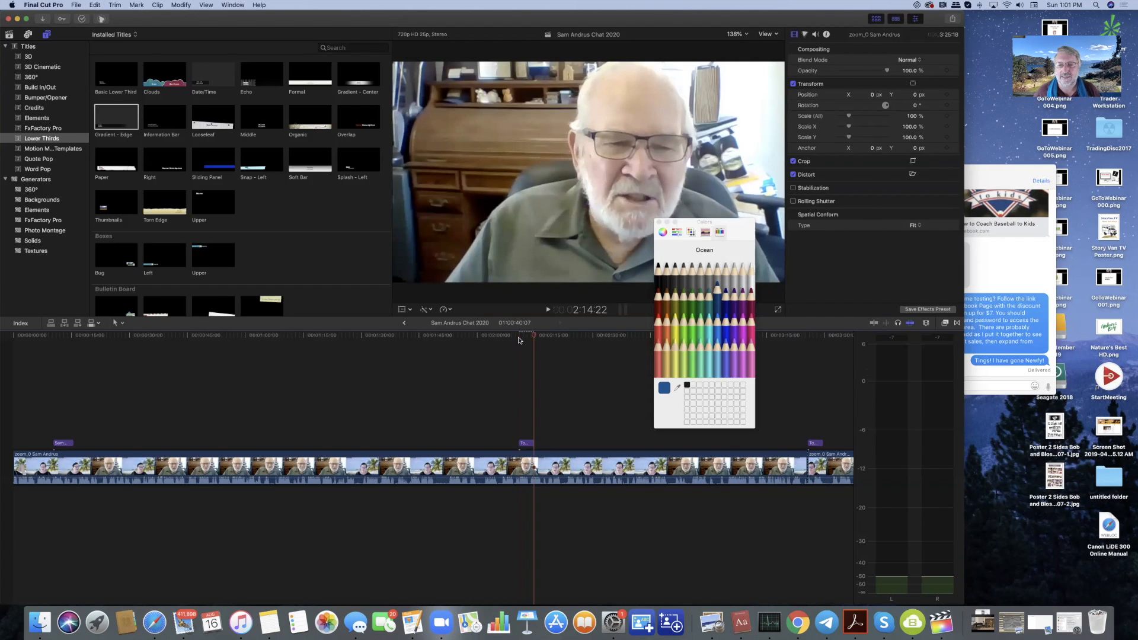
{"action": "left_click", "coordinate": [526, 340]}
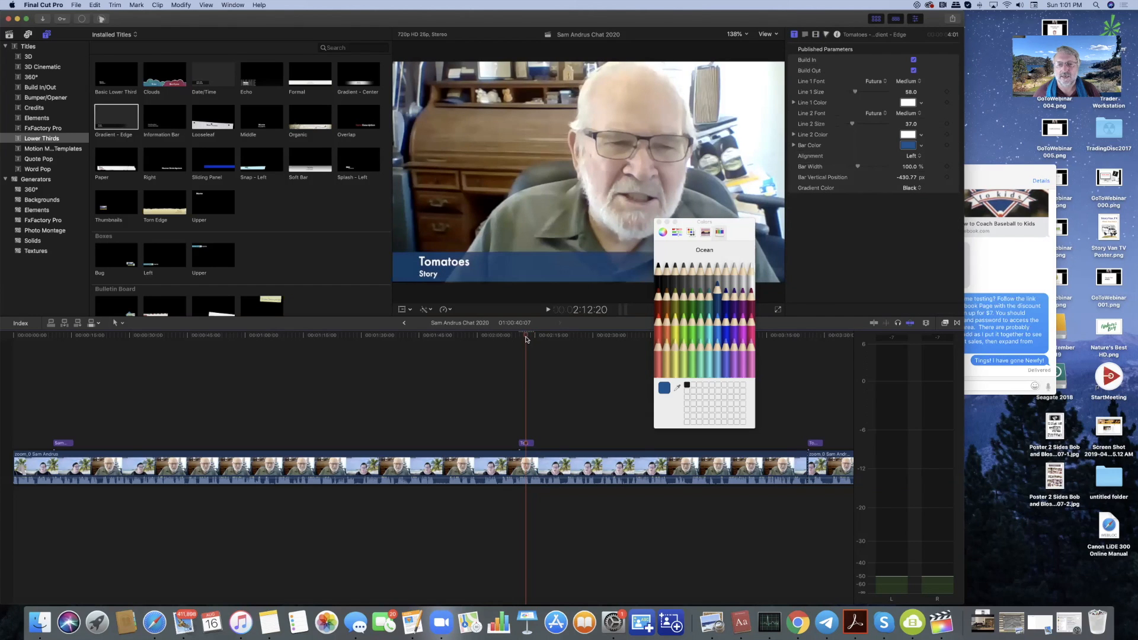
{"action": "left_click", "coordinate": [527, 443]}
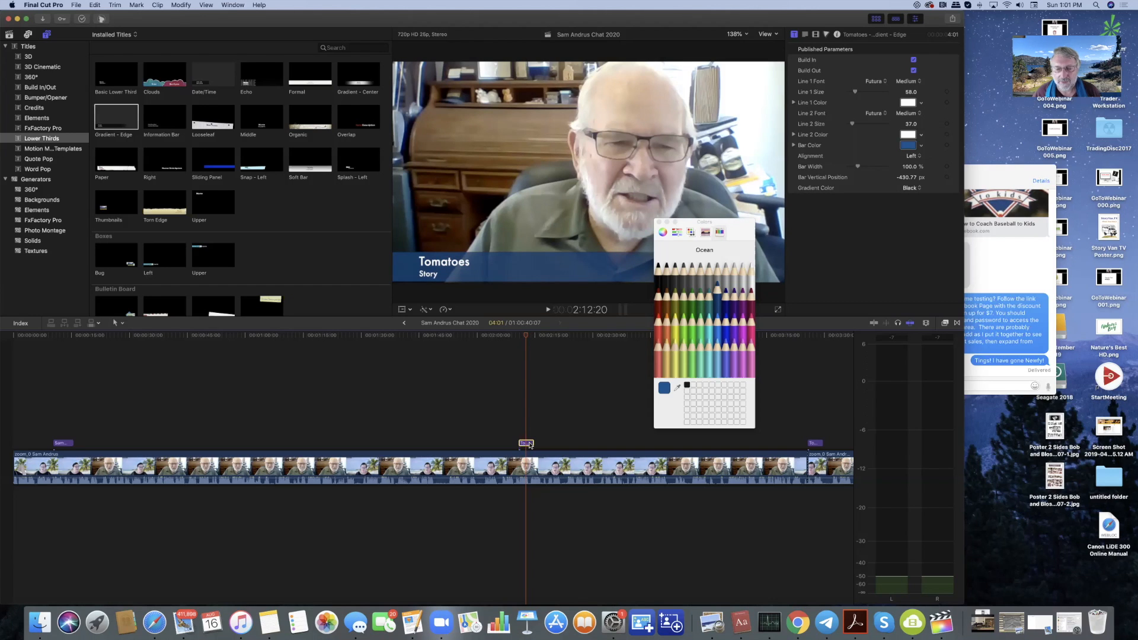
{"action": "key", "text": "Delete"}
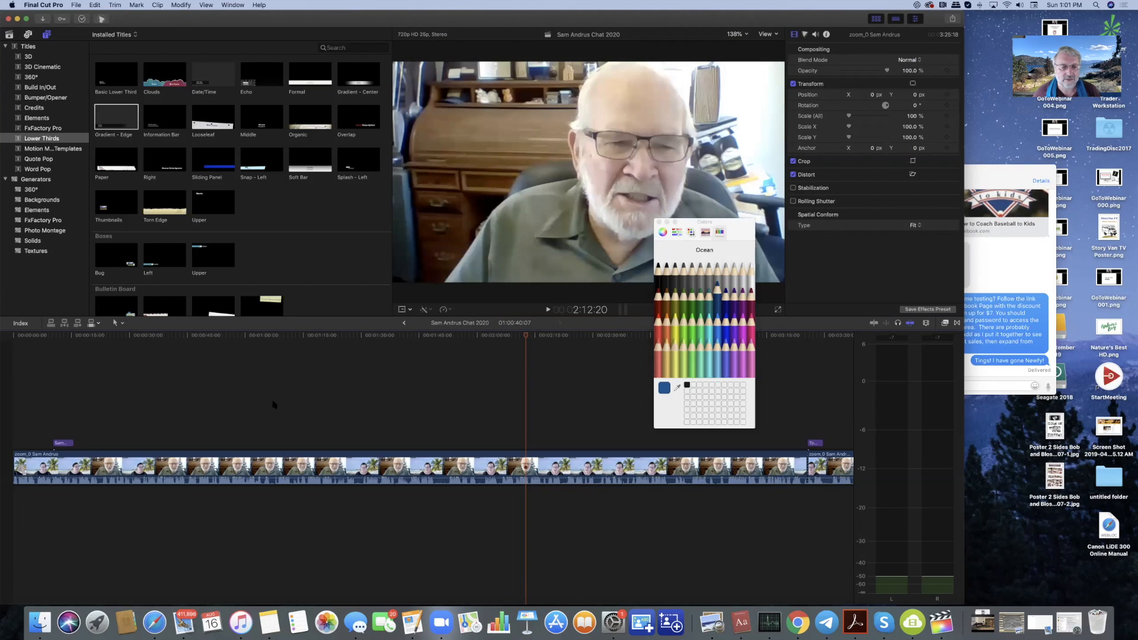
{"action": "scroll", "coordinate": [273, 405], "scroll_direction": "left", "scroll_amount": 1}
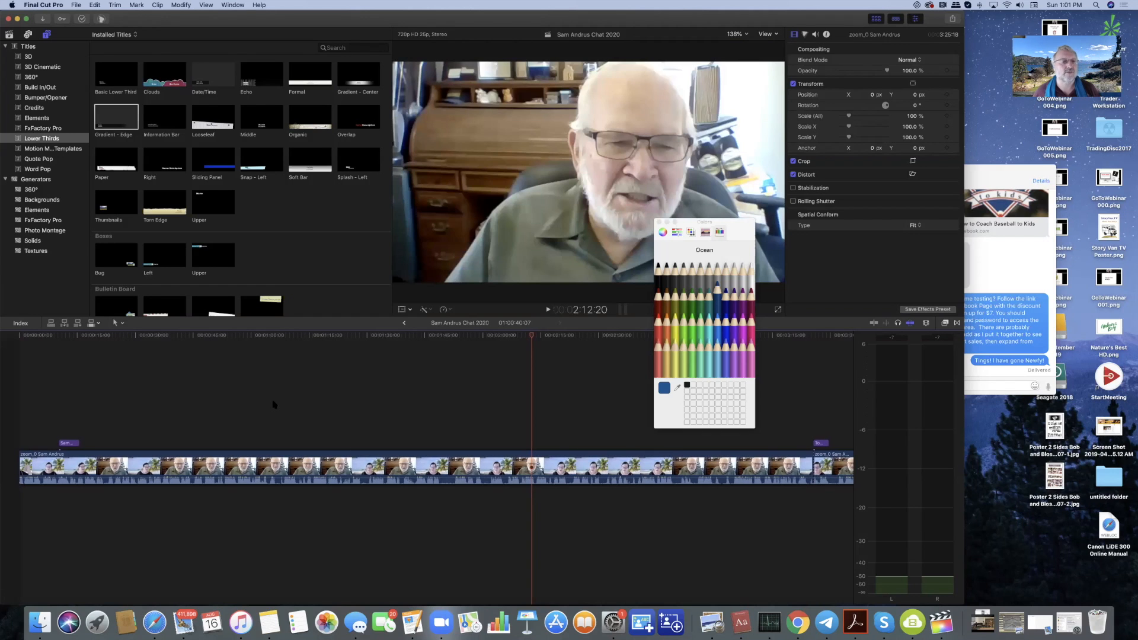
{"action": "left_click", "coordinate": [20, 339]}
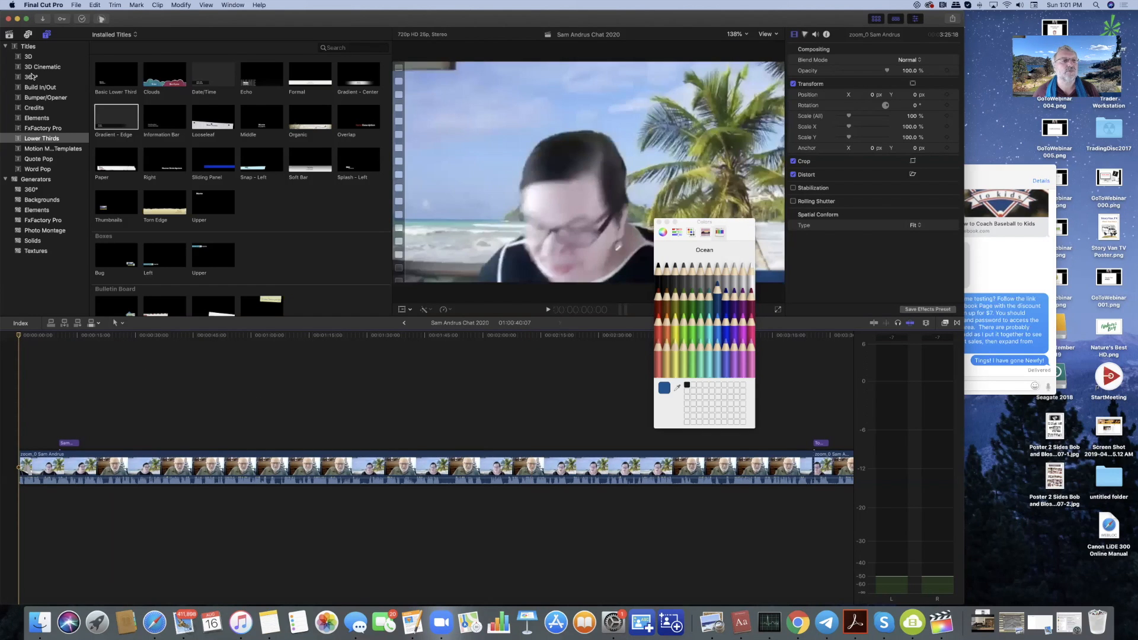
- Add the Tennessee Twister Long sound effect beneath the interview at the timeline start
{"action": "left_click", "coordinate": [28, 35]}
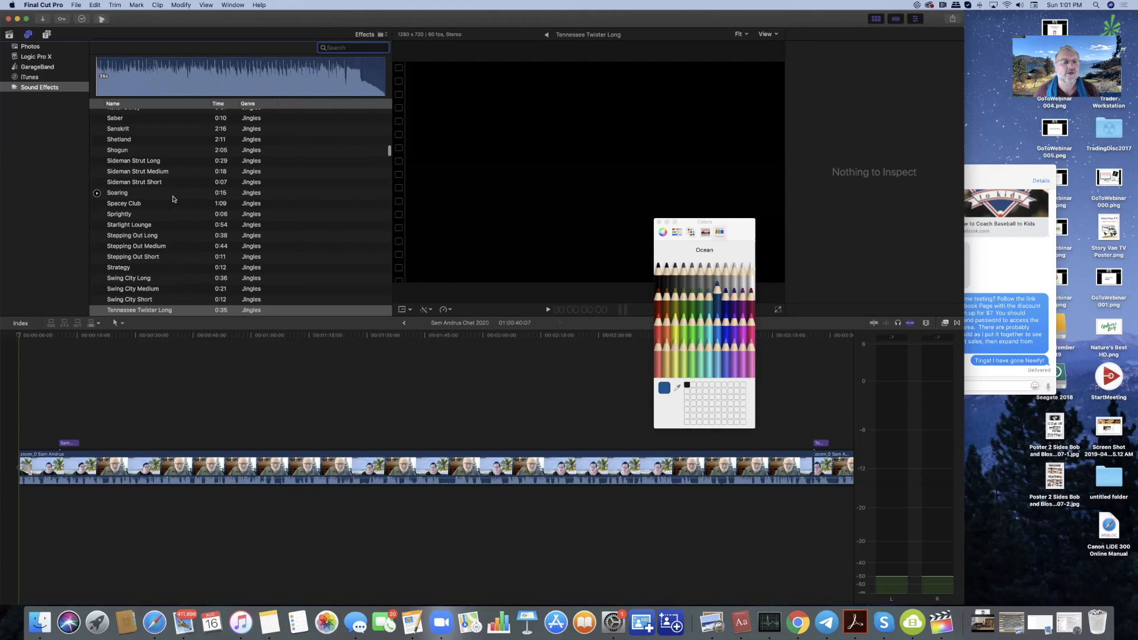
{"action": "scroll", "coordinate": [173, 198], "scroll_direction": "down", "scroll_amount": 3}
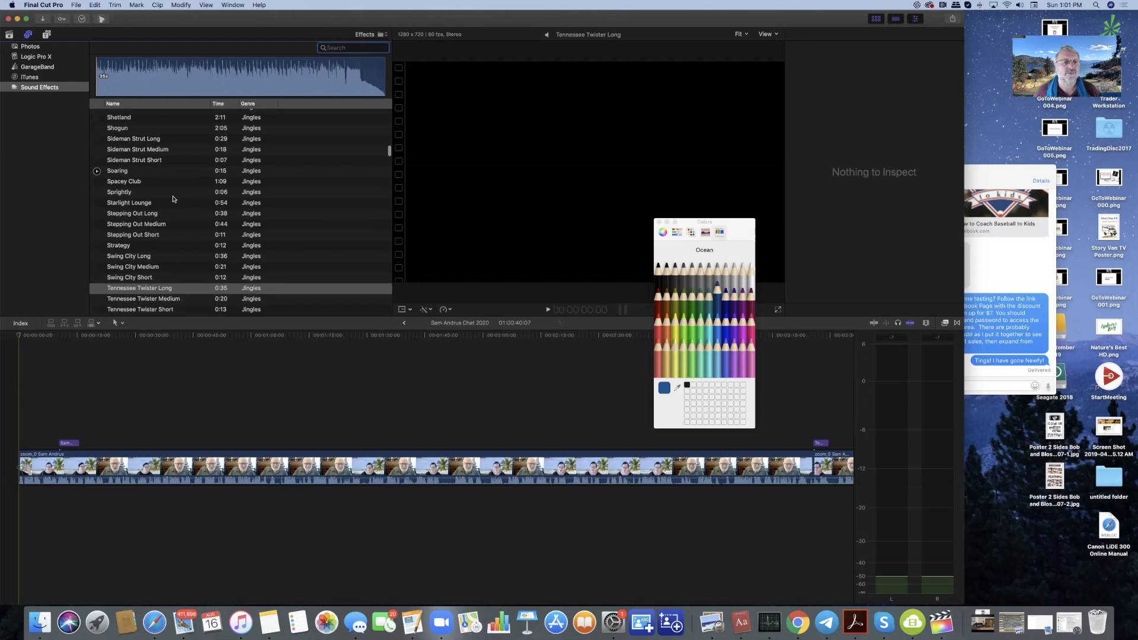
{"action": "scroll", "coordinate": [166, 205], "scroll_direction": "down", "scroll_amount": 1}
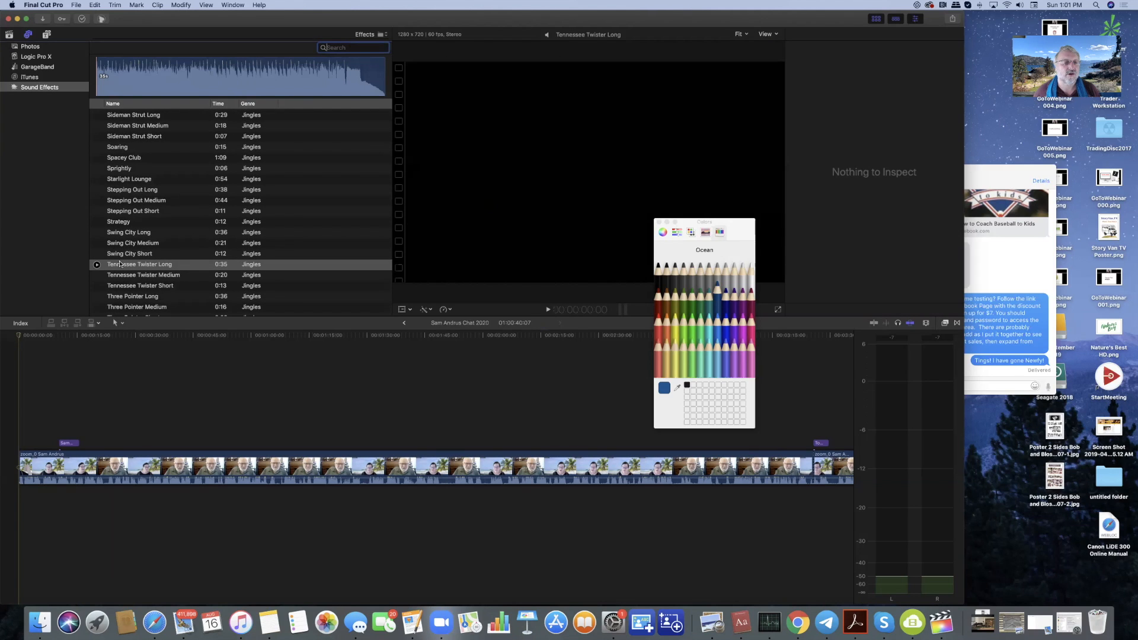
{"action": "left_click_drag", "start_coordinate": [119, 264], "coordinate": [20, 500]}
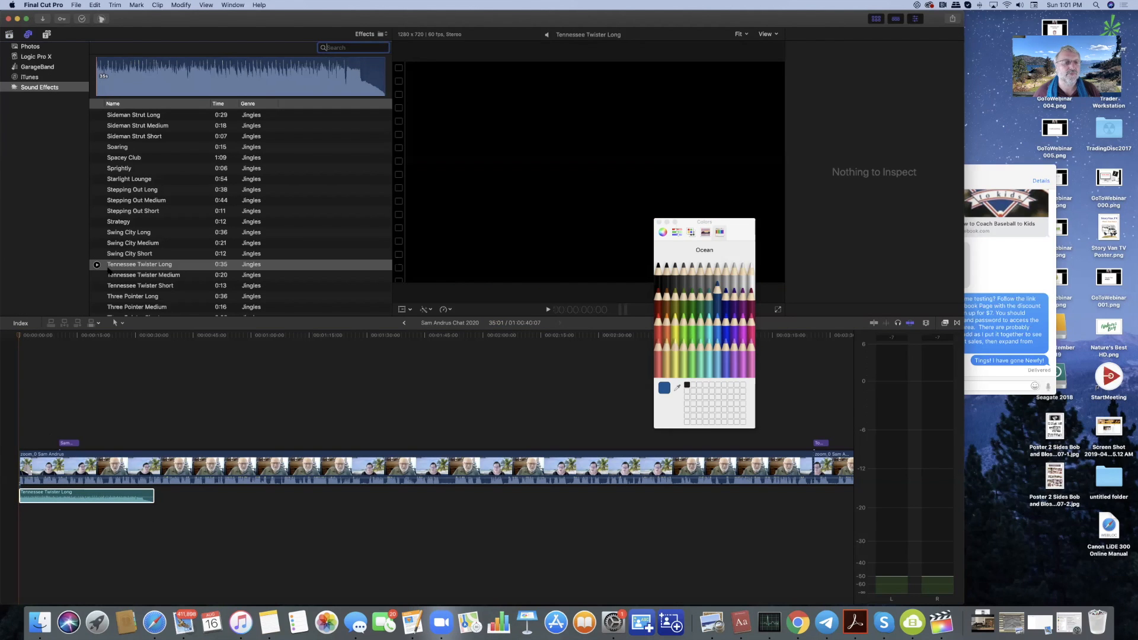
{"action": "left_click", "coordinate": [97, 254]}
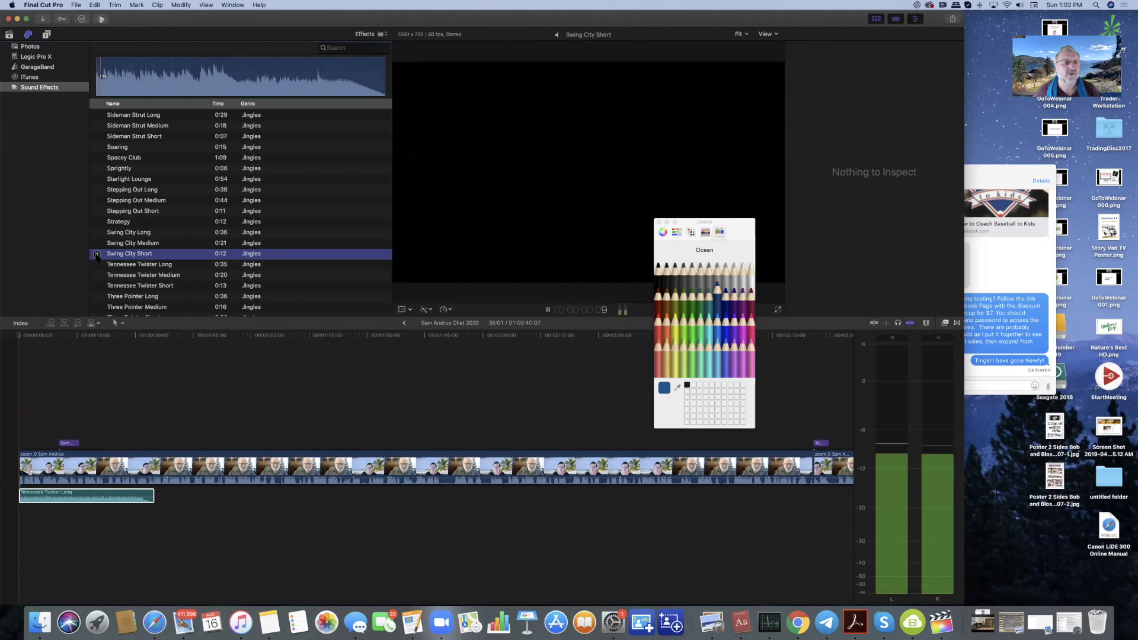
{"action": "left_click", "coordinate": [97, 211]}
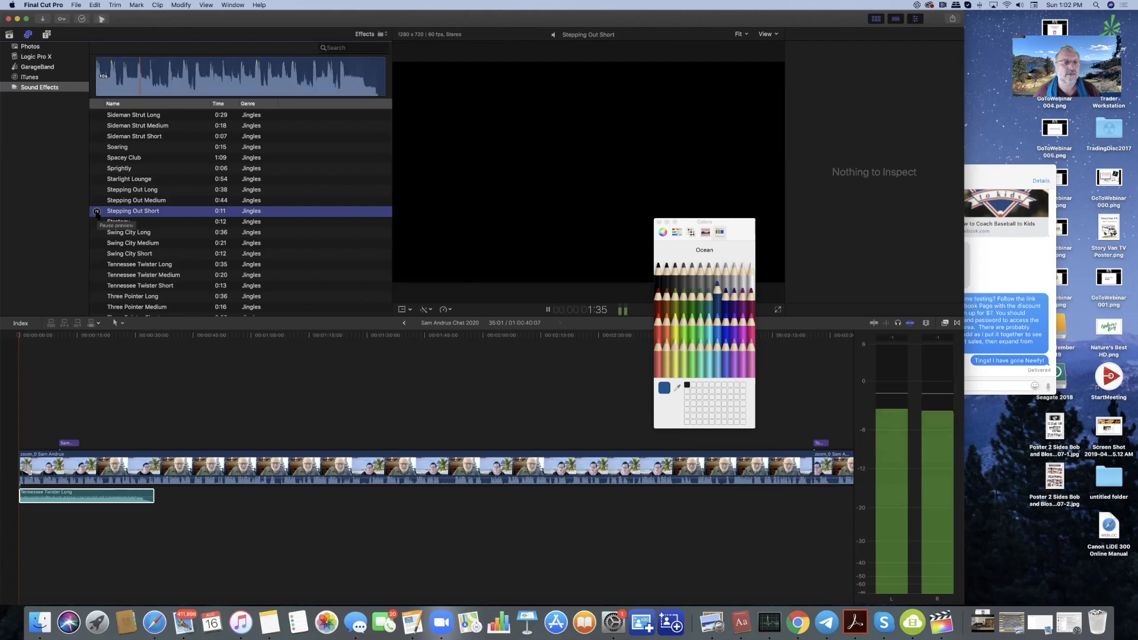
{"action": "left_click", "coordinate": [97, 212]}
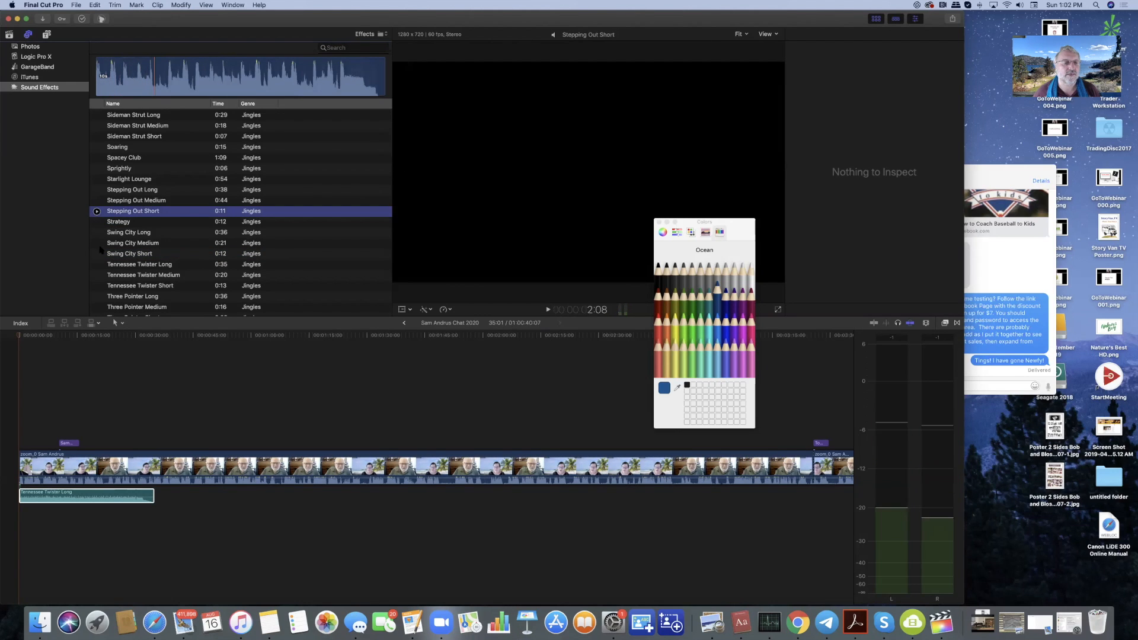
{"action": "left_click", "coordinate": [97, 297]}
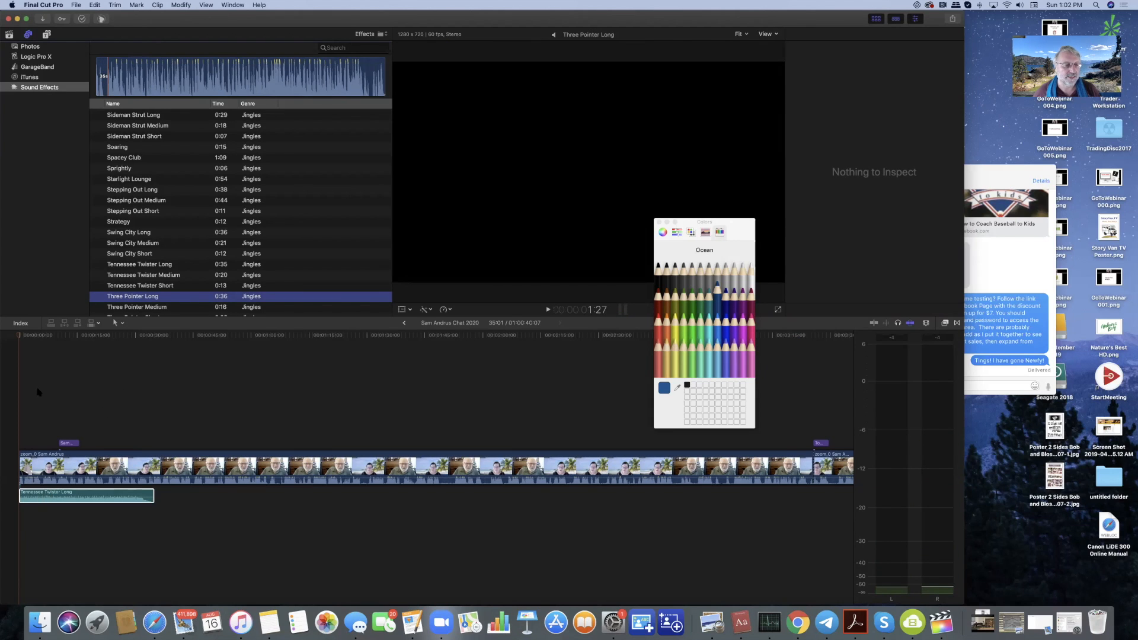
- Select the Tennessee Twister Long clip and play the opening to hear the jingle
{"action": "left_click", "coordinate": [19, 336]}
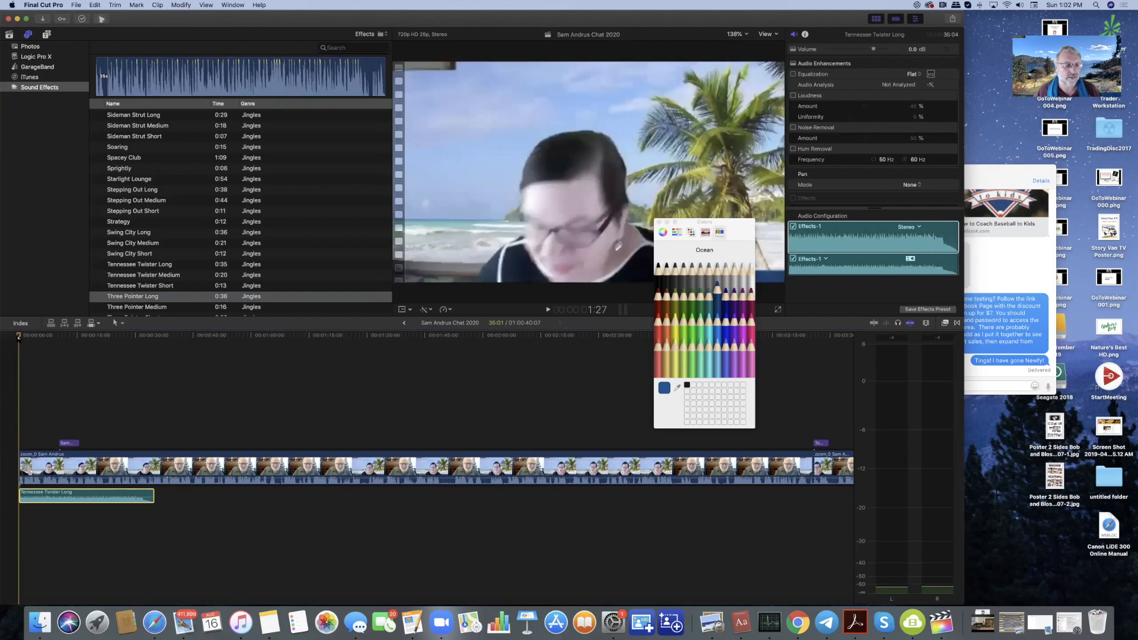
{"action": "key", "text": "space"}
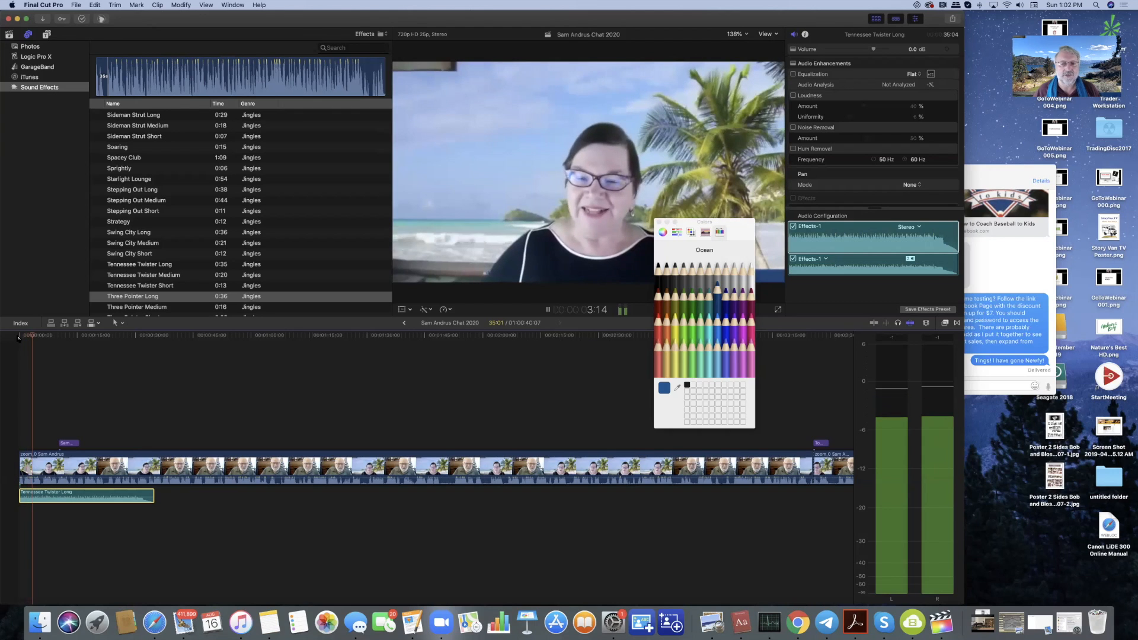
{"action": "key", "text": "space"}
- Lower the jingle's volume line to −10 dB and return to the project start
{"action": "mouse_move", "coordinate": [77, 500]}
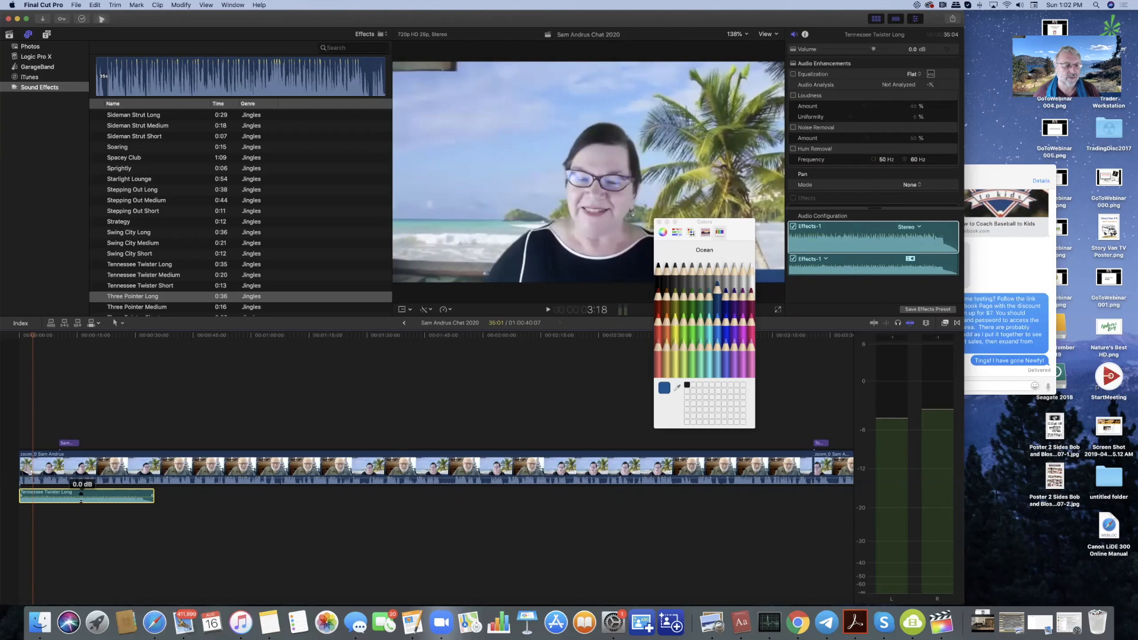
{"action": "left_click_drag", "start_coordinate": [80, 498], "coordinate": [81, 502]}
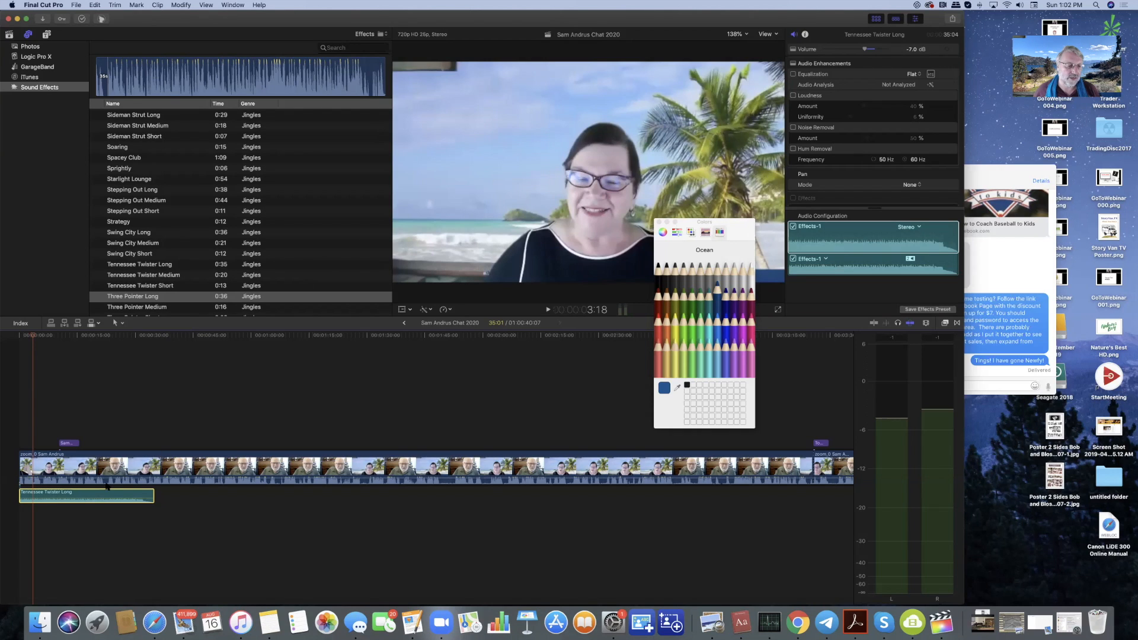
{"action": "mouse_move", "coordinate": [85, 492]}
{"action": "left_click_drag", "start_coordinate": [85, 492], "coordinate": [85, 495]}
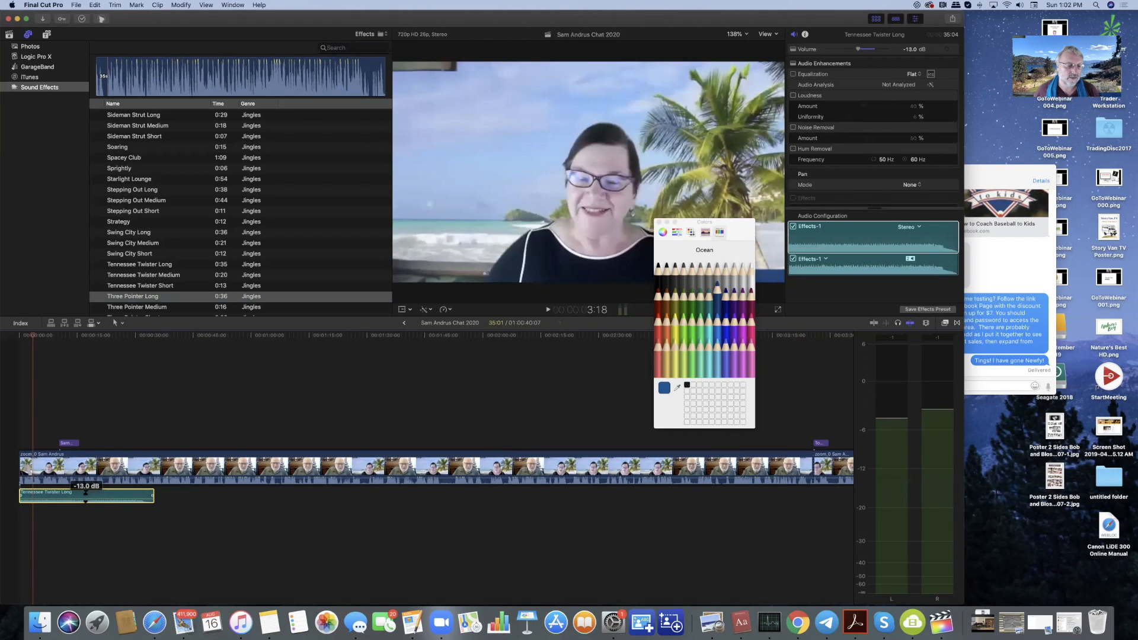
{"action": "left_click_drag", "start_coordinate": [85, 492], "coordinate": [86, 491]}
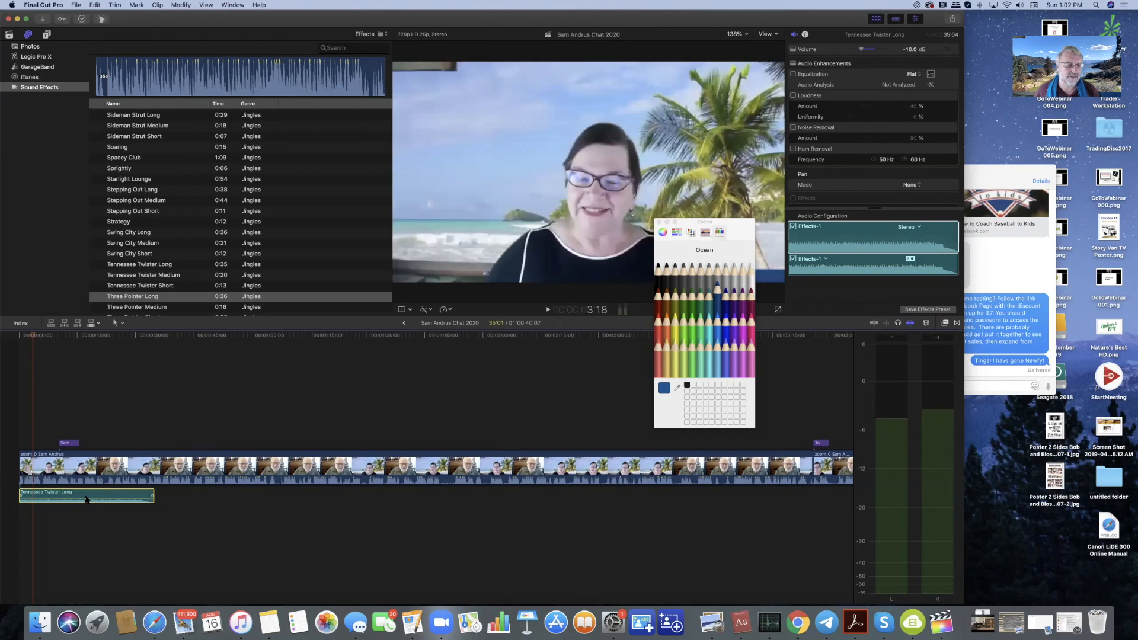
{"action": "left_click", "coordinate": [21, 335]}
{"action": "key", "text": "space"}
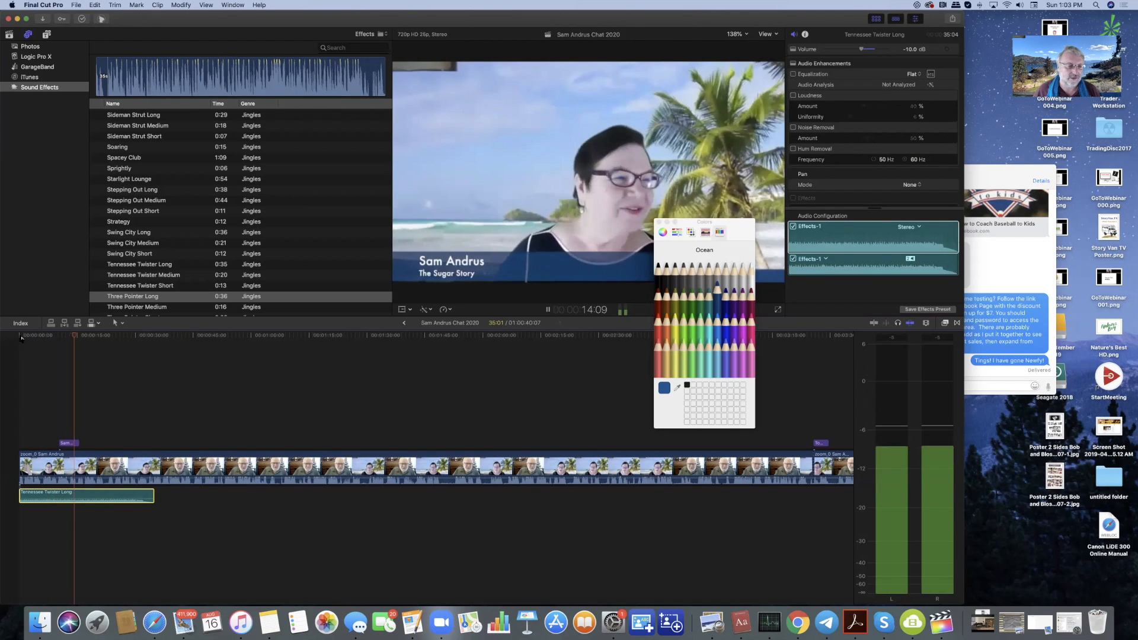
{"action": "key", "text": "space"}
{"action": "left_click", "coordinate": [68, 336]}
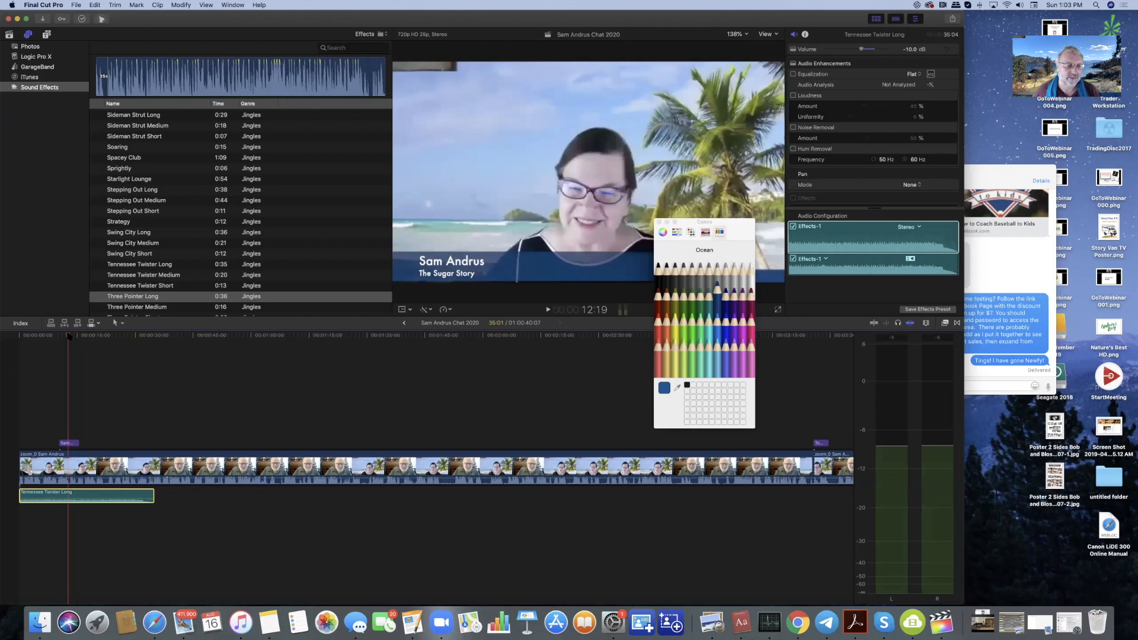
{"action": "left_click", "coordinate": [436, 276]}
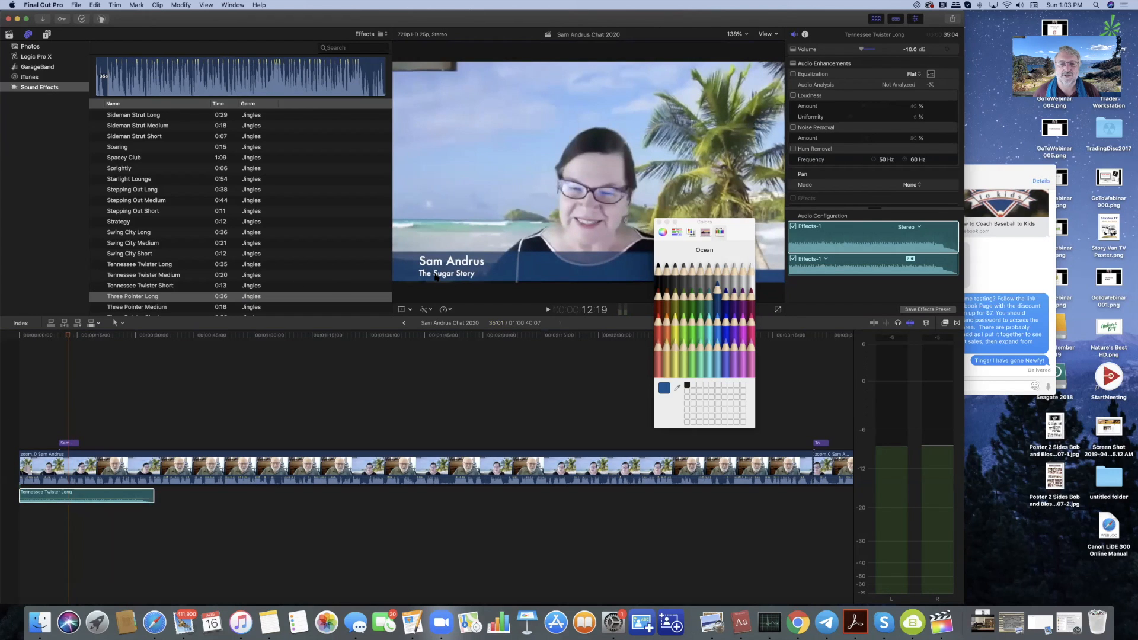
{"action": "left_click", "coordinate": [70, 442]}
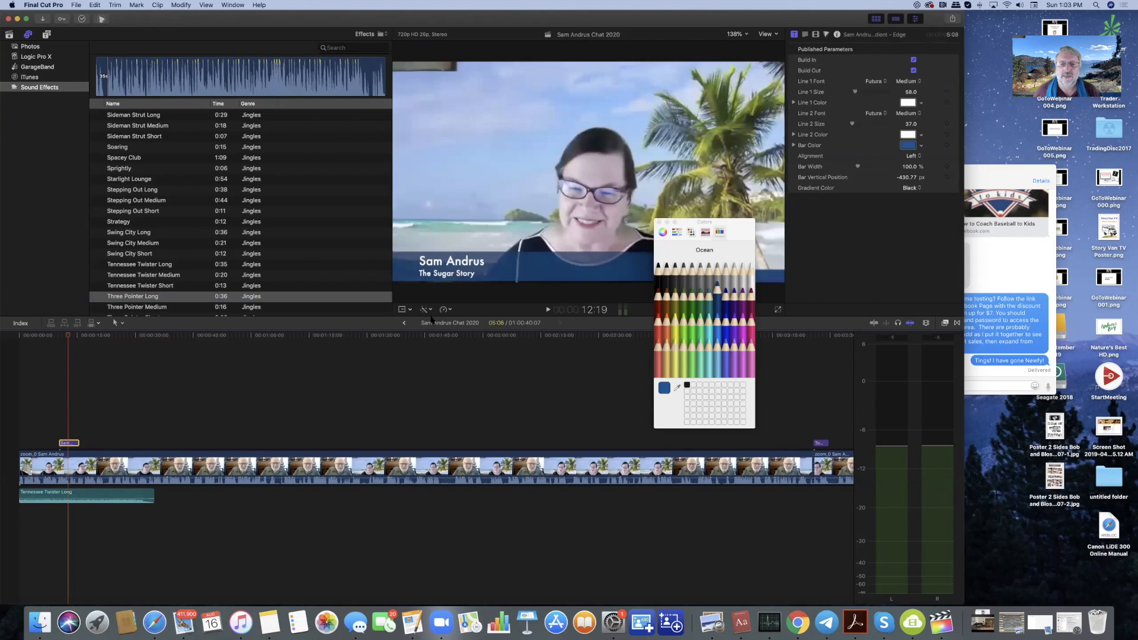
- Insert 'Brown' before 'Sugar' in the title's second line, then play it back to check
{"action": "left_click", "coordinate": [437, 277]}
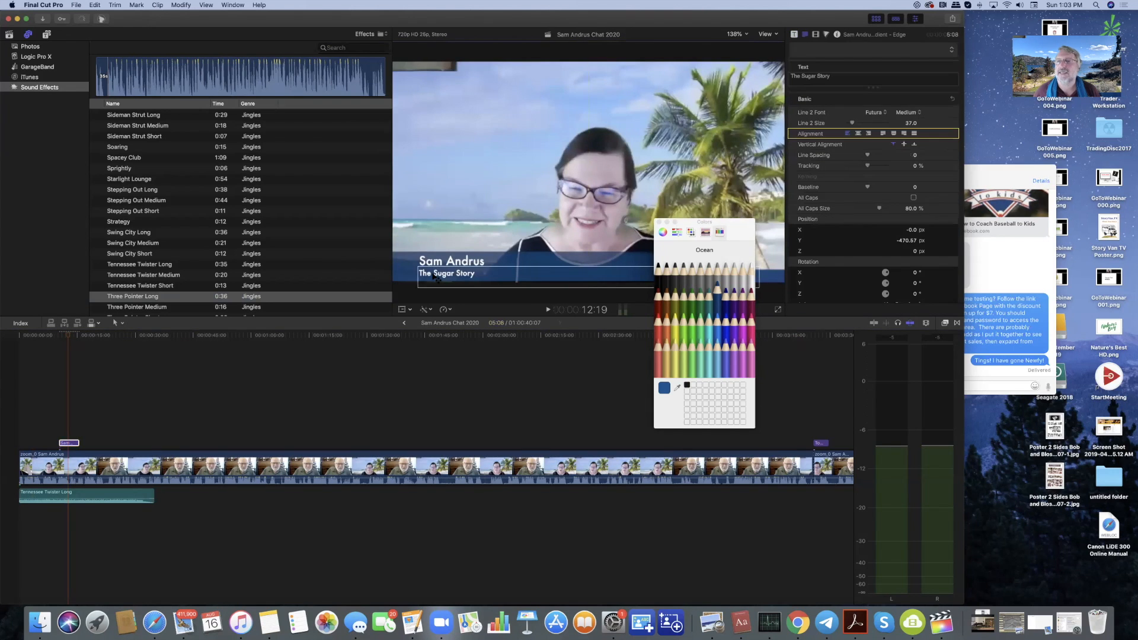
{"action": "left_click", "coordinate": [801, 76]}
{"action": "type", "text": "Brown"}
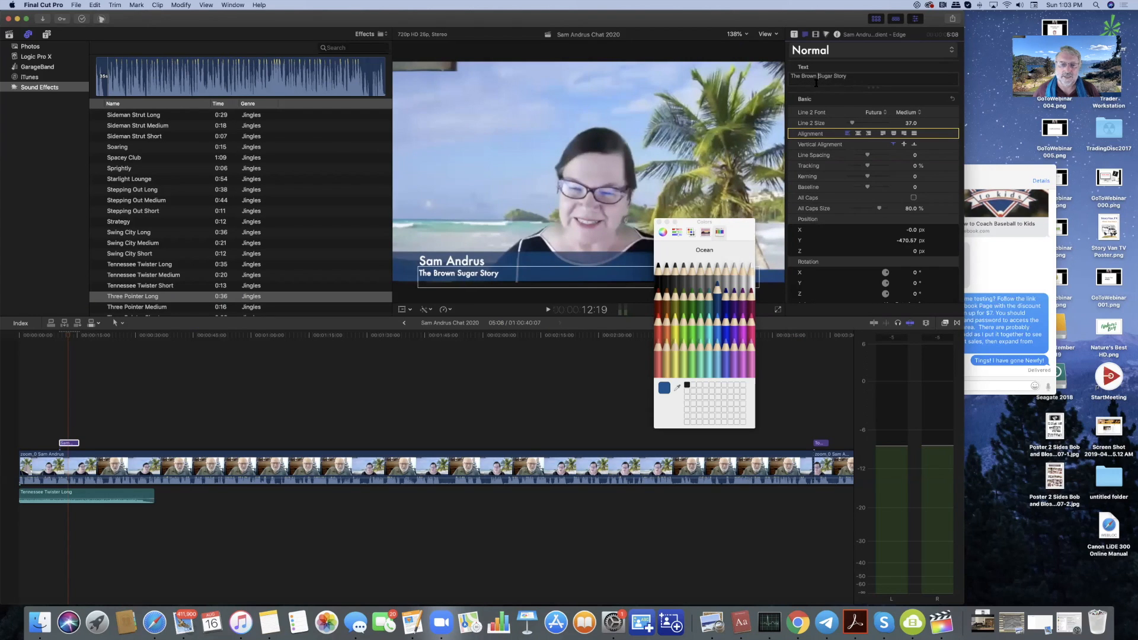
{"action": "left_click", "coordinate": [59, 336]}
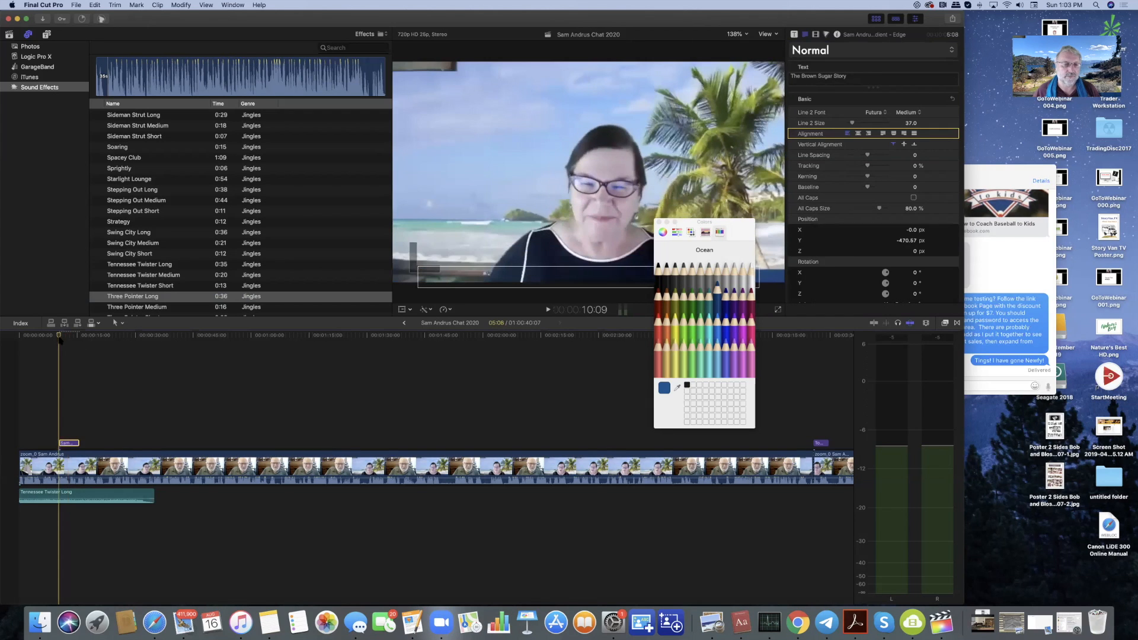
{"action": "key", "text": "space"}
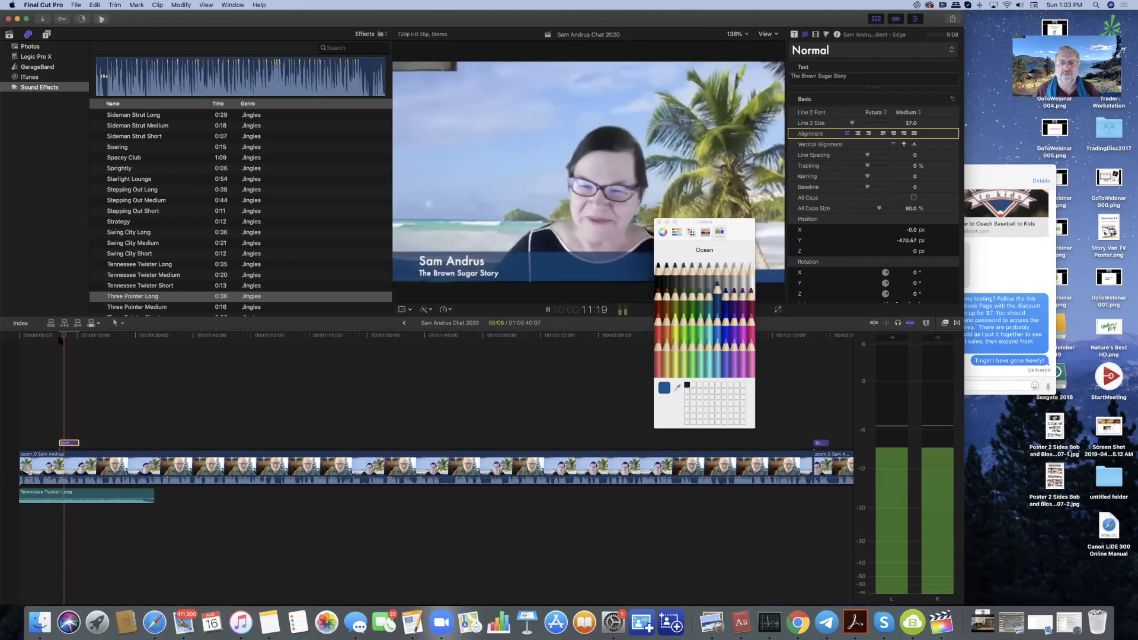
{"action": "key", "text": "space"}
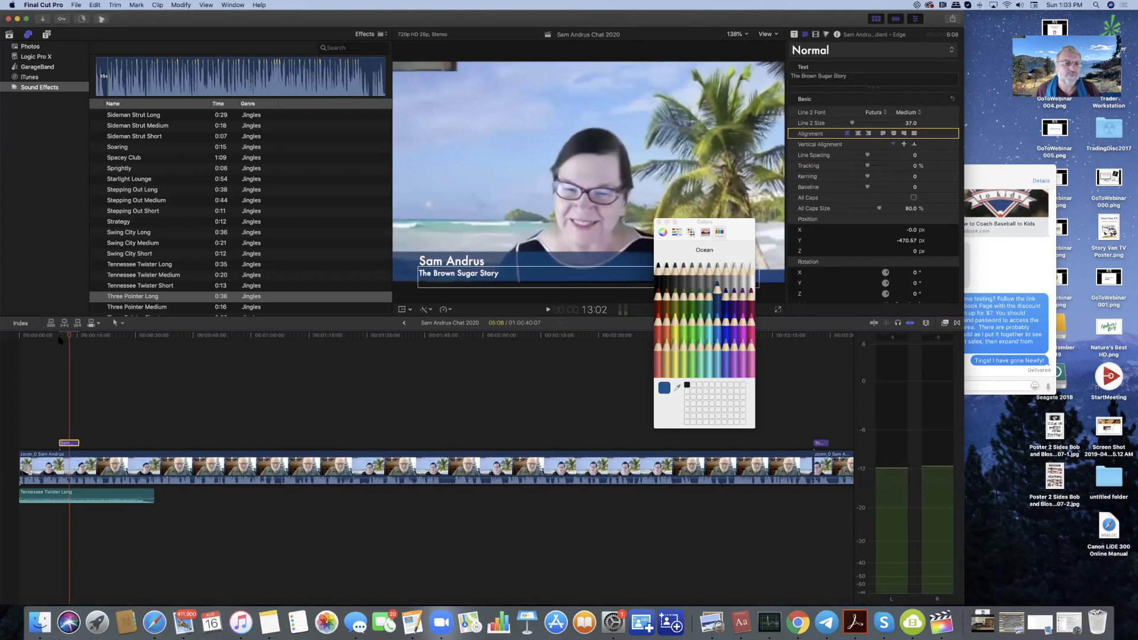